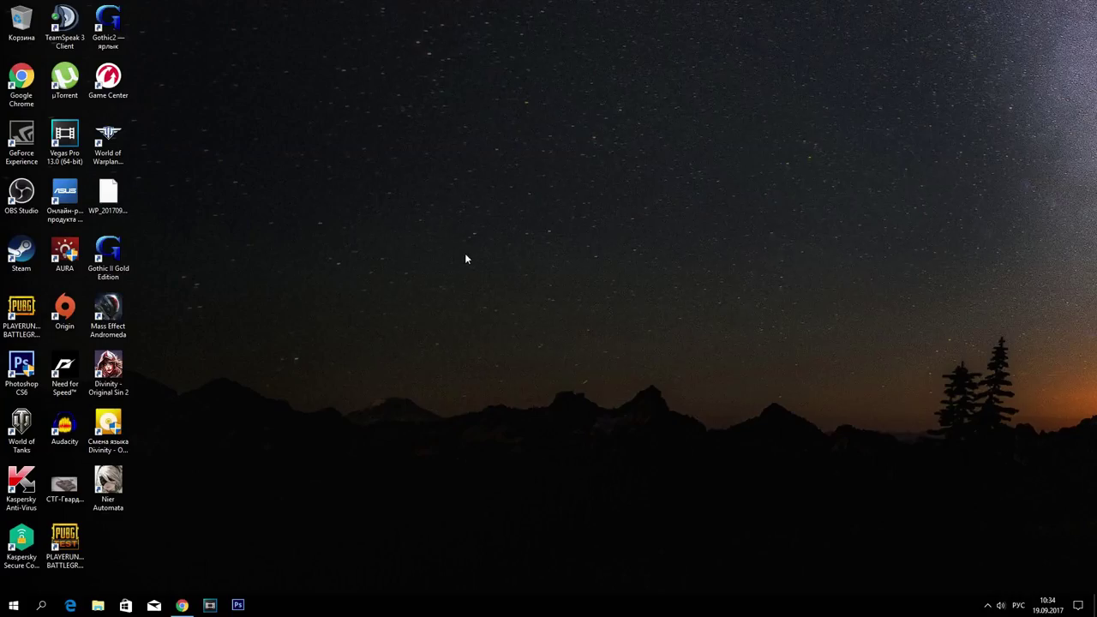
Open the NVIDIA Control Panel and display the per-program settings of "Управление параметрами 3D".
{"action": "right_click", "coordinate": [467, 249]}
{"action": "left_click", "coordinate": [529, 324]}
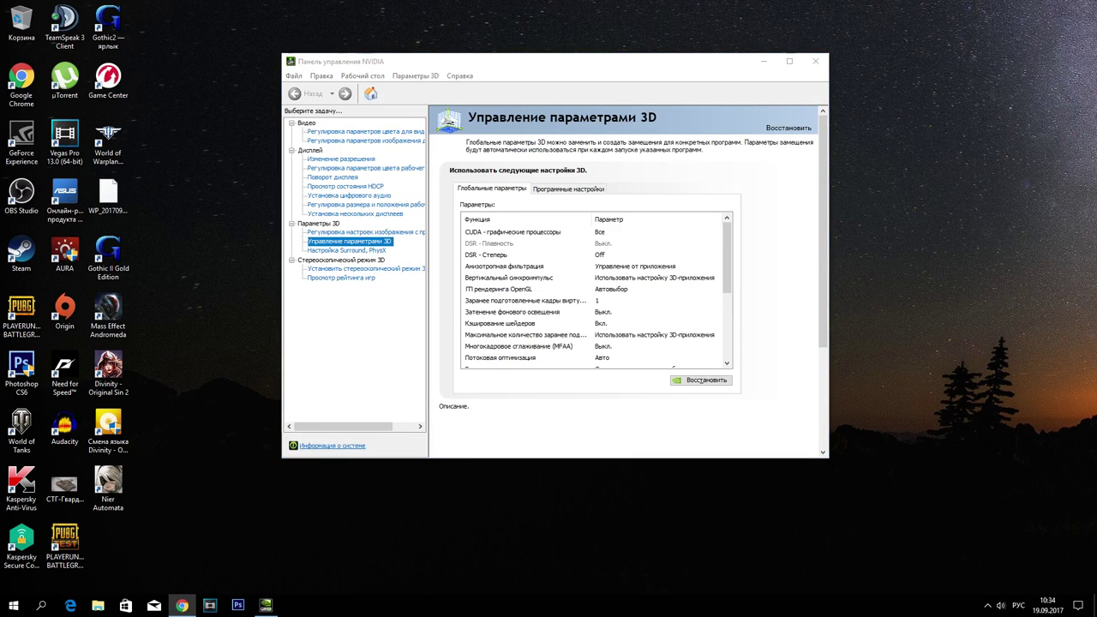
{"action": "left_click", "coordinate": [369, 245]}
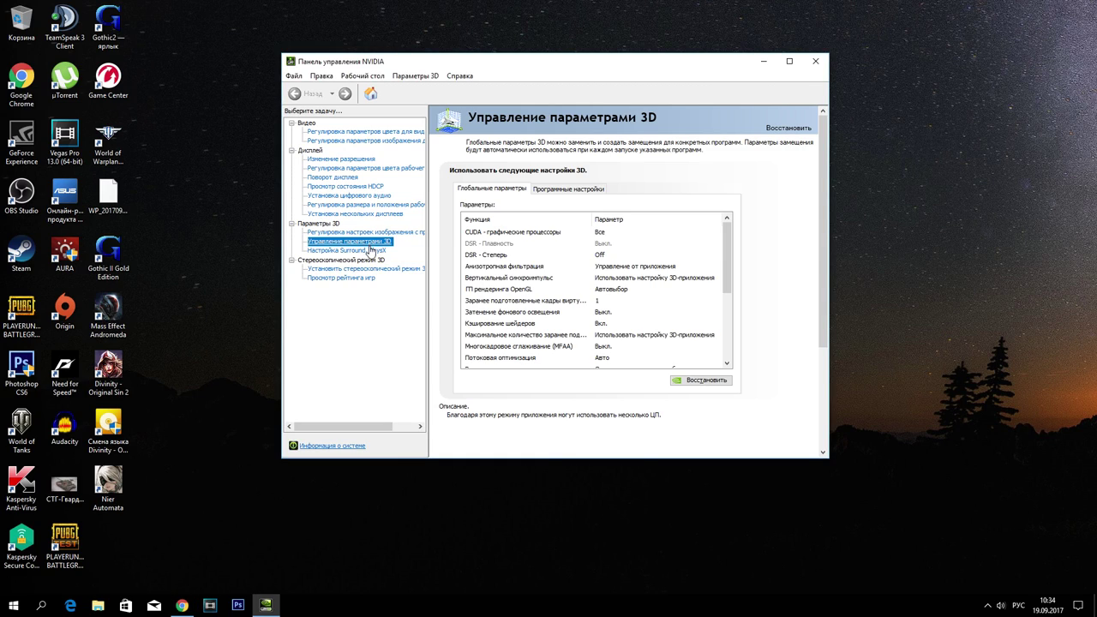
{"action": "left_click", "coordinate": [563, 188]}
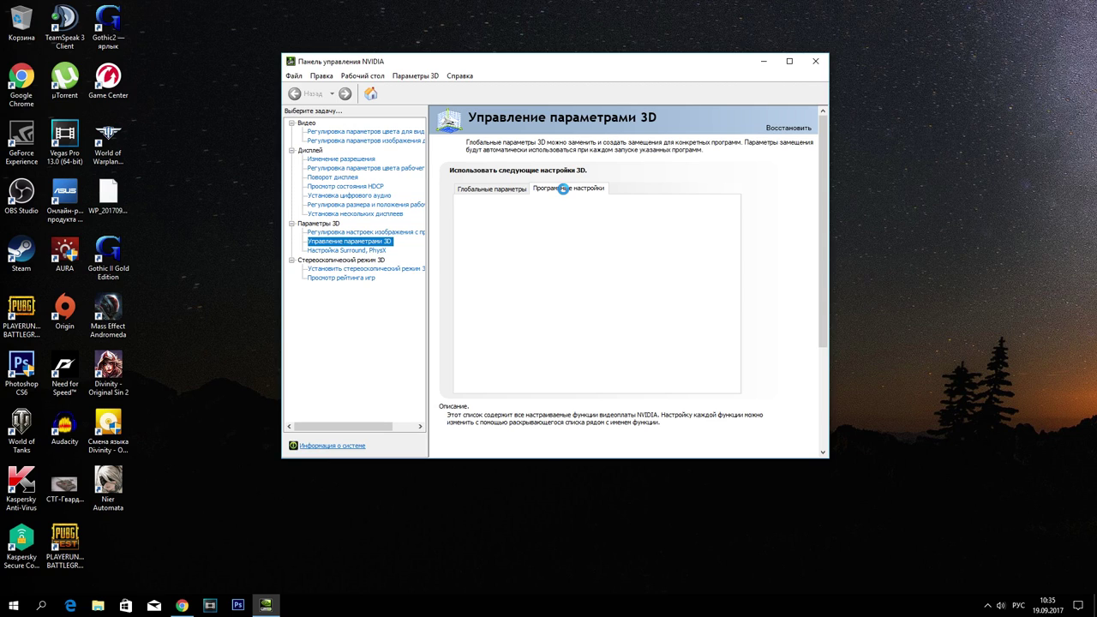
Add TslGame to the programs that have custom 3D settings.
{"action": "left_click", "coordinate": [538, 218]}
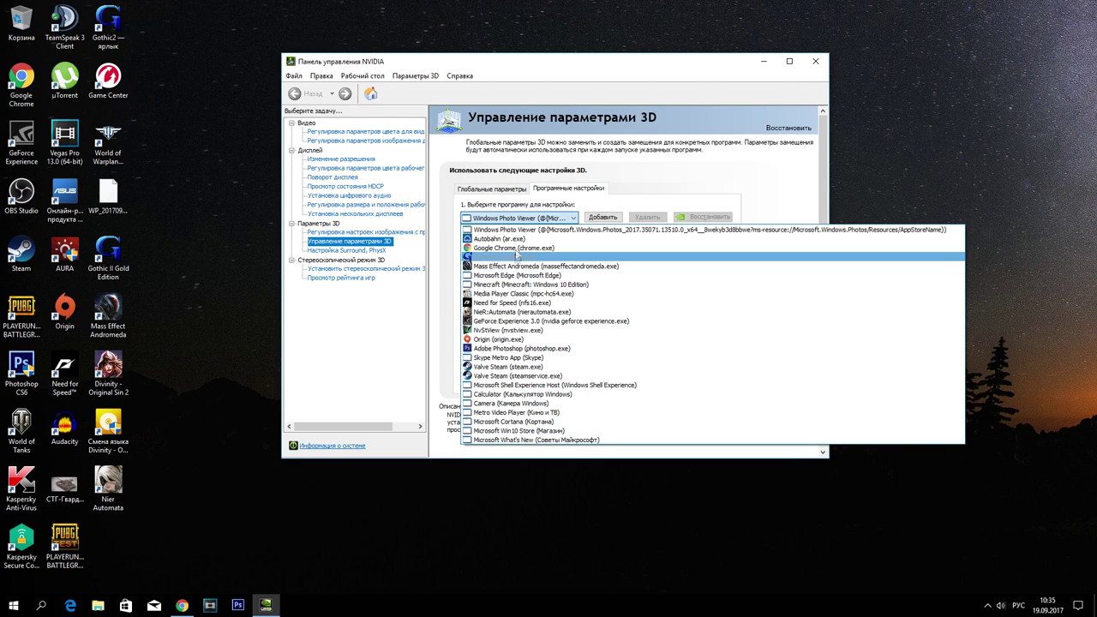
{"action": "left_click", "coordinate": [561, 230]}
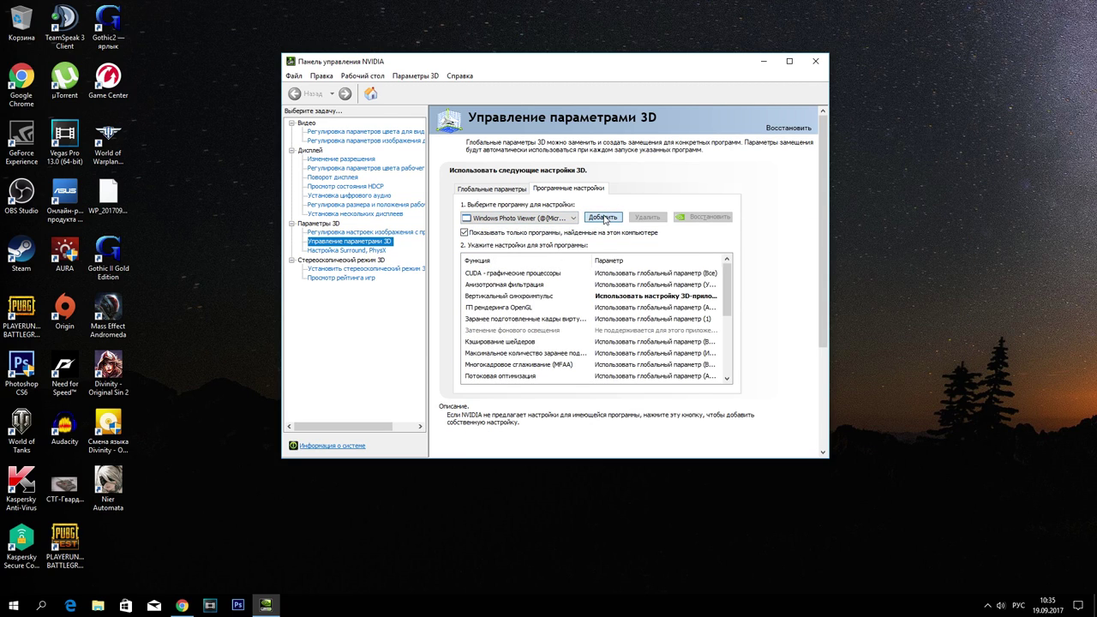
{"action": "left_click", "coordinate": [602, 217]}
{"action": "left_click", "coordinate": [513, 215]}
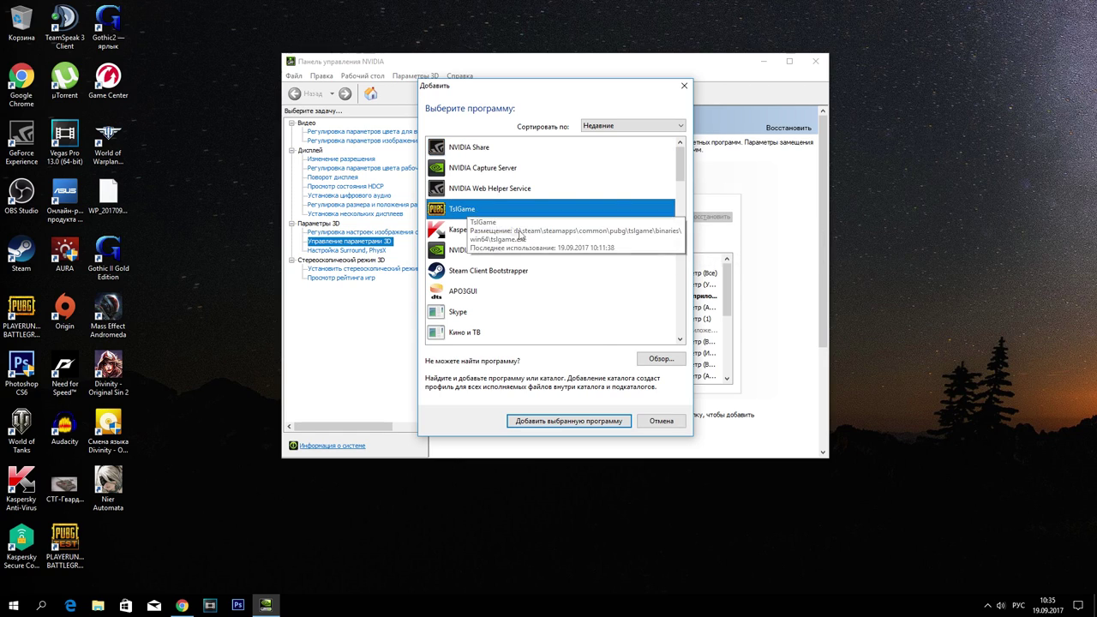
{"action": "left_click", "coordinate": [570, 421]}
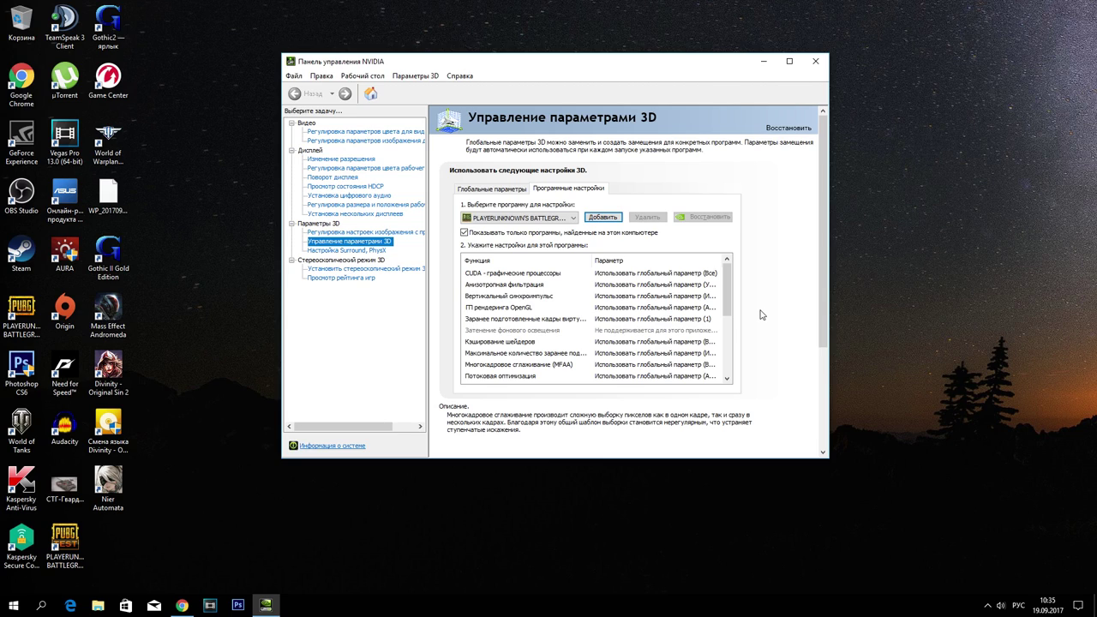
Set the game's power management mode to "Предпочтителен режим максимальной производительности".
{"action": "scroll", "coordinate": [724, 343], "scroll_direction": "down", "scroll_amount": 4}
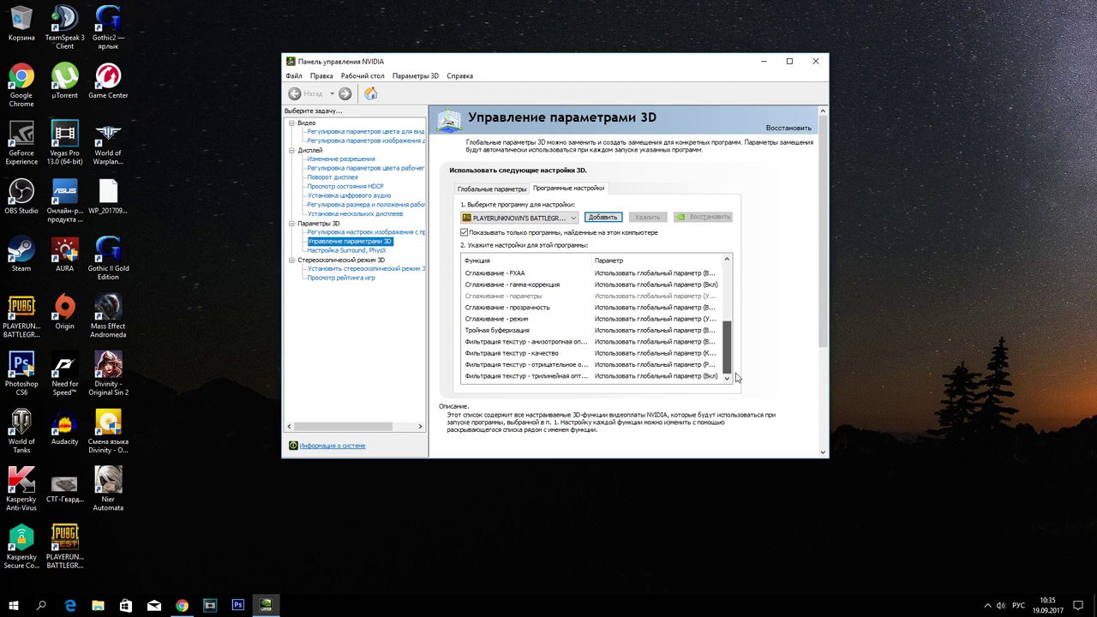
{"action": "scroll", "coordinate": [735, 352], "scroll_direction": "up", "scroll_amount": 2}
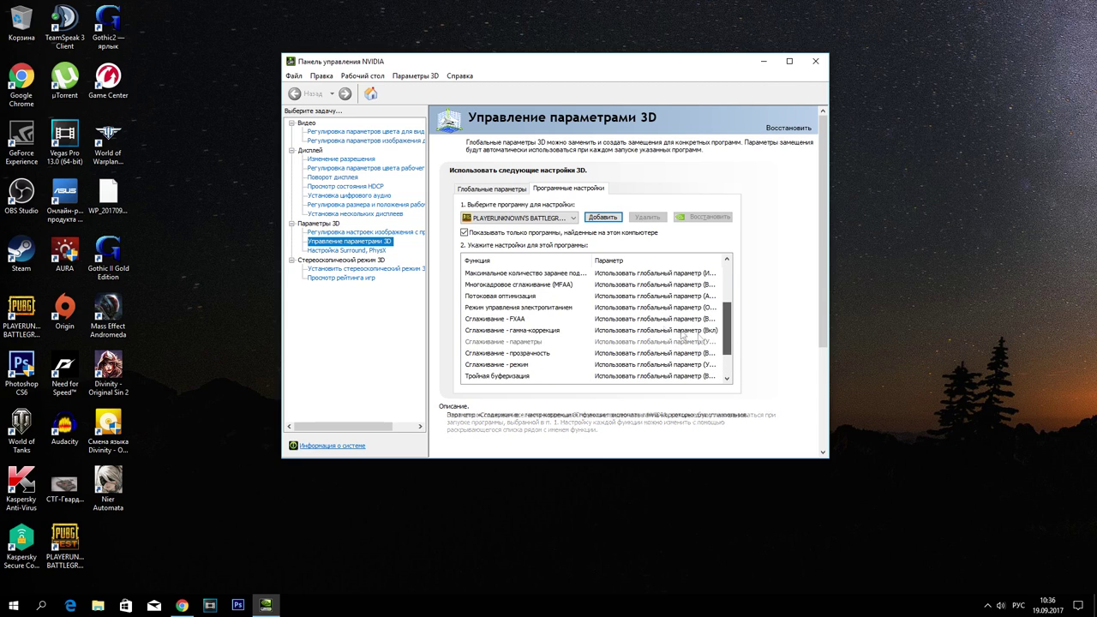
{"action": "left_click", "coordinate": [553, 310]}
{"action": "left_click", "coordinate": [626, 309]}
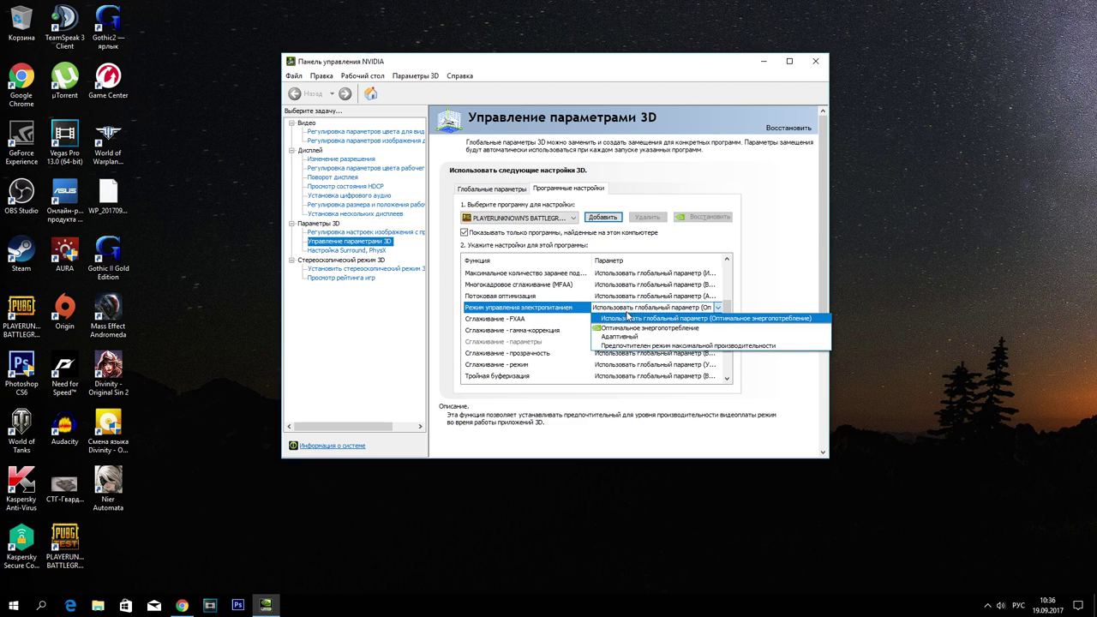
{"action": "left_click", "coordinate": [664, 348]}
Set "Тройная буферизация" to "Выкл" for the game.
{"action": "scroll", "coordinate": [703, 347], "scroll_direction": "down", "scroll_amount": 1}
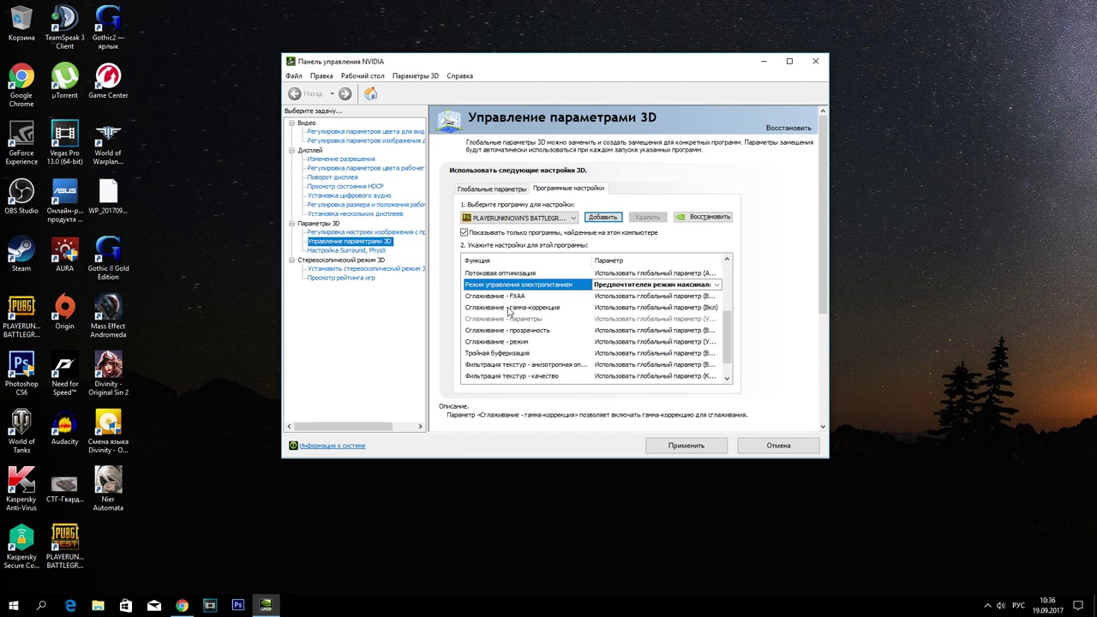
{"action": "scroll", "coordinate": [720, 345], "scroll_direction": "down", "scroll_amount": 1}
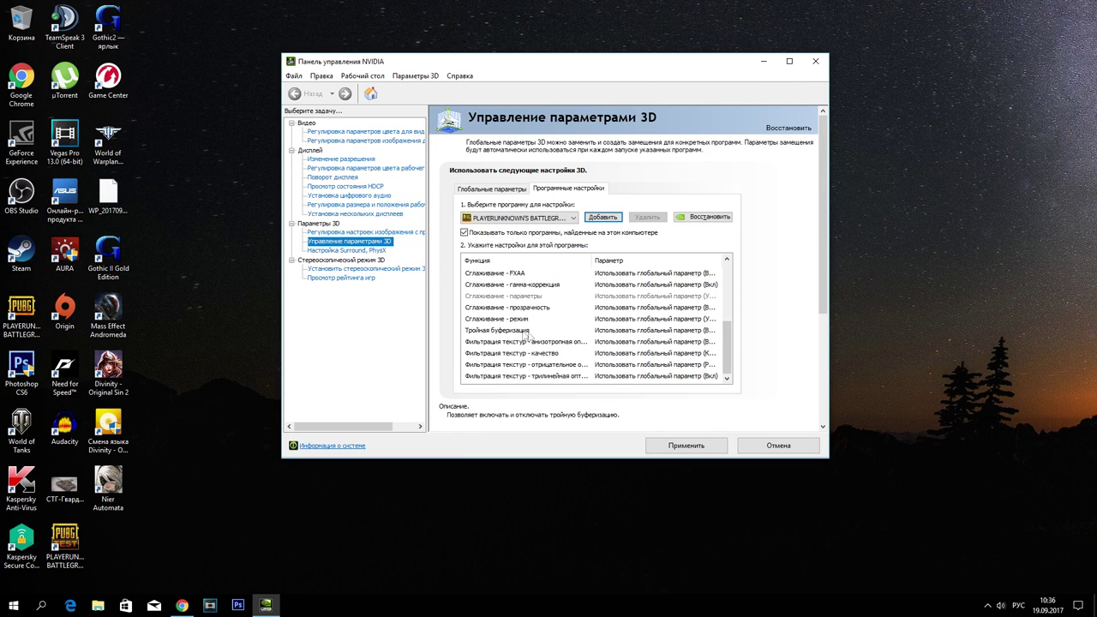
{"action": "left_click", "coordinate": [634, 331]}
{"action": "left_click", "coordinate": [634, 353]}
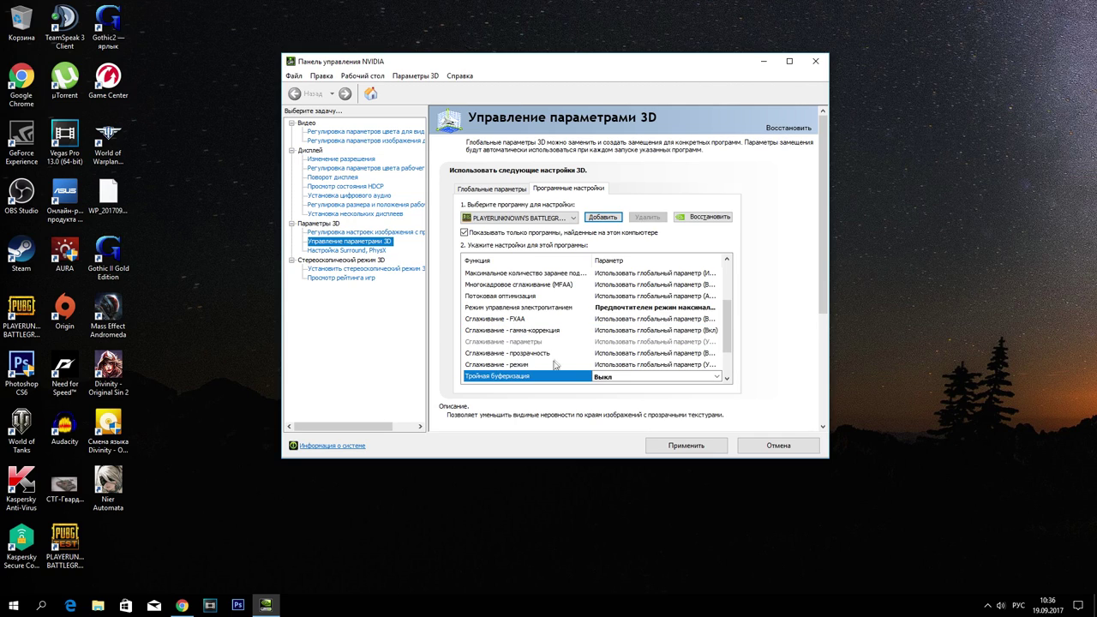
Set the anisotropic optimization of texture filtering to "Выкл" for the game.
{"action": "scroll", "coordinate": [579, 351], "scroll_direction": "down", "scroll_amount": 1}
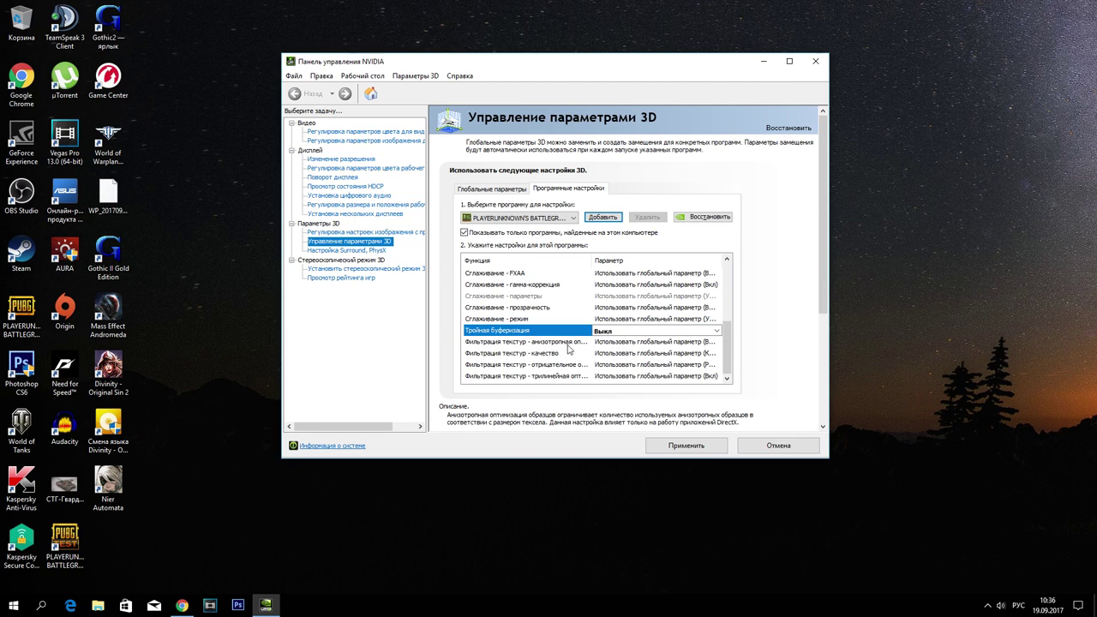
{"action": "left_click", "coordinate": [622, 343]}
{"action": "left_click", "coordinate": [622, 343]}
{"action": "left_click", "coordinate": [619, 363]}
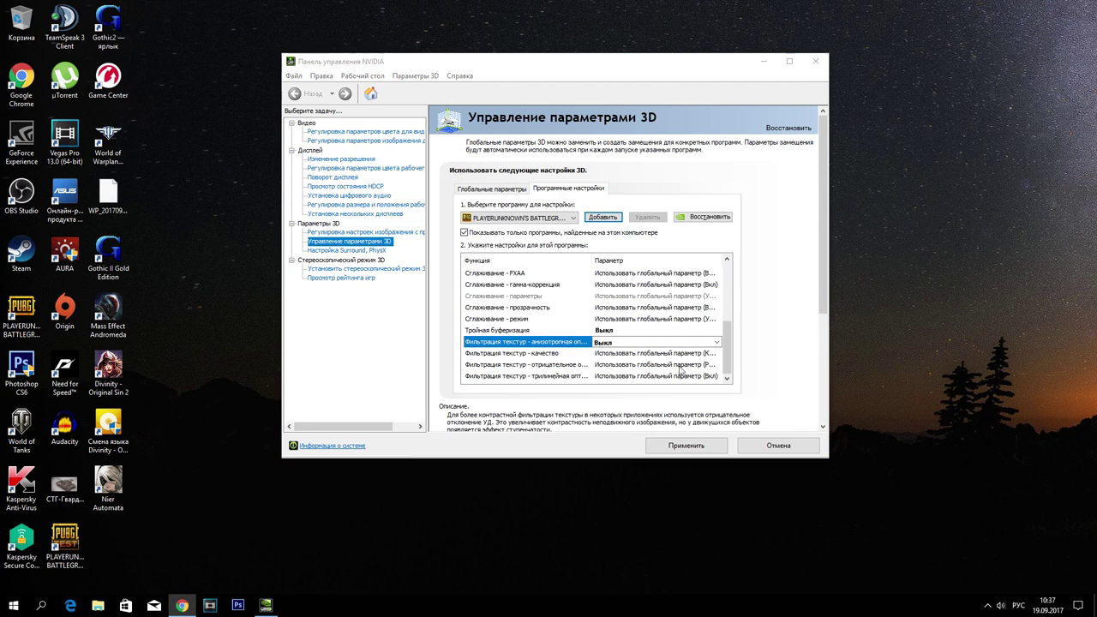
Set "Фильтрация текстур - качество" to "Высокое качество" for the game.
{"action": "left_click", "coordinate": [634, 354]}
{"action": "left_click", "coordinate": [634, 353]}
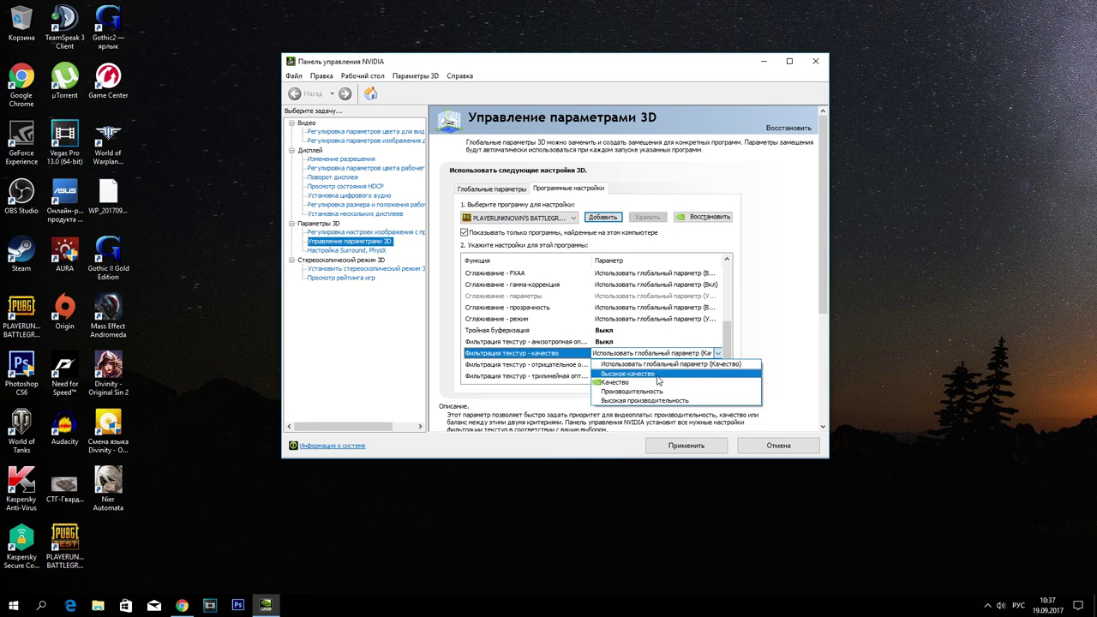
{"action": "left_click", "coordinate": [658, 377]}
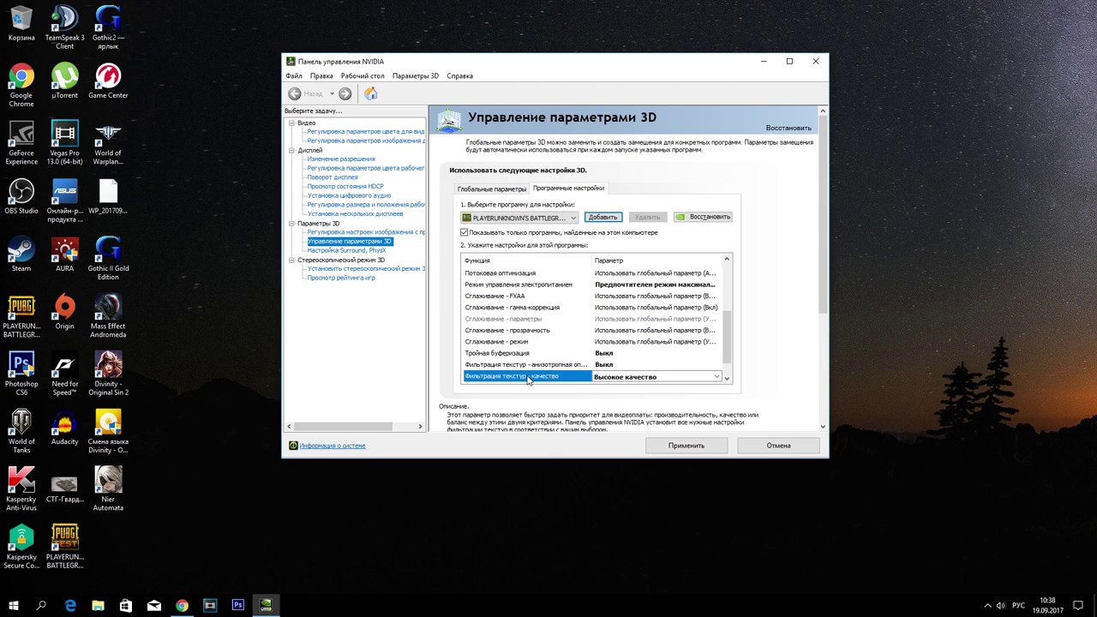
Set "Фильтрация текстур - качество" to "Производительность" for the game.
{"action": "scroll", "coordinate": [488, 356], "scroll_direction": "down", "scroll_amount": 1}
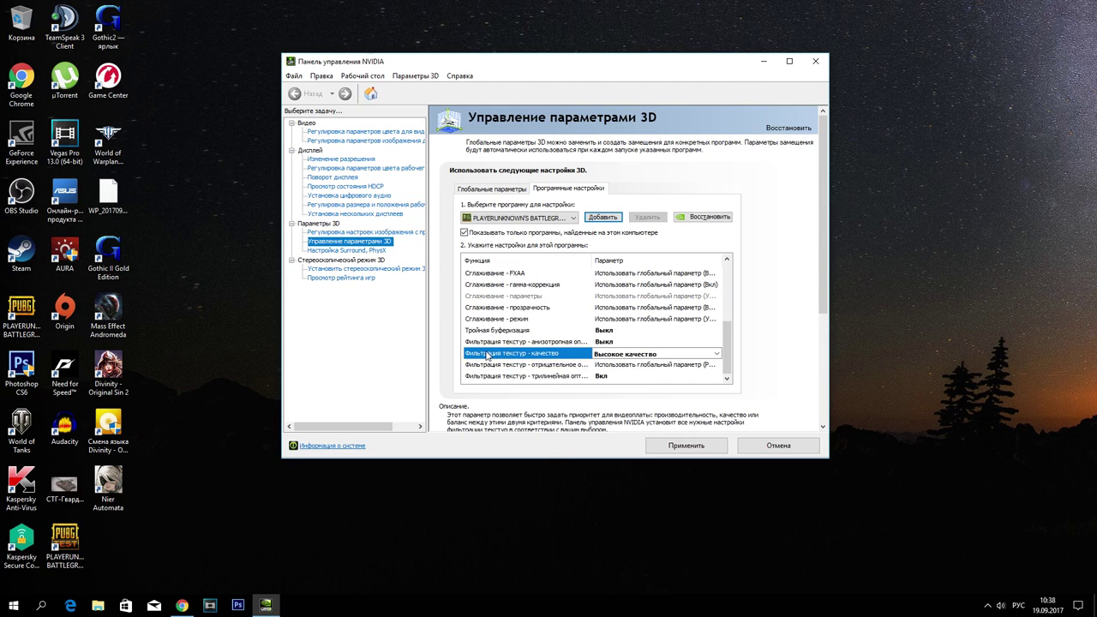
{"action": "left_click", "coordinate": [628, 359]}
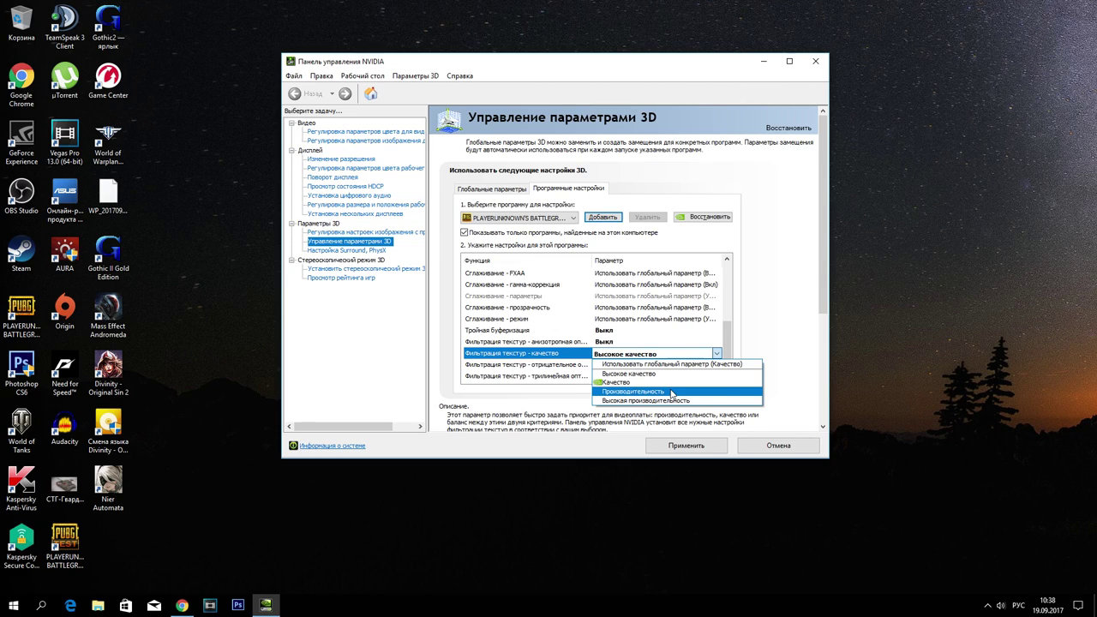
{"action": "left_click", "coordinate": [673, 392]}
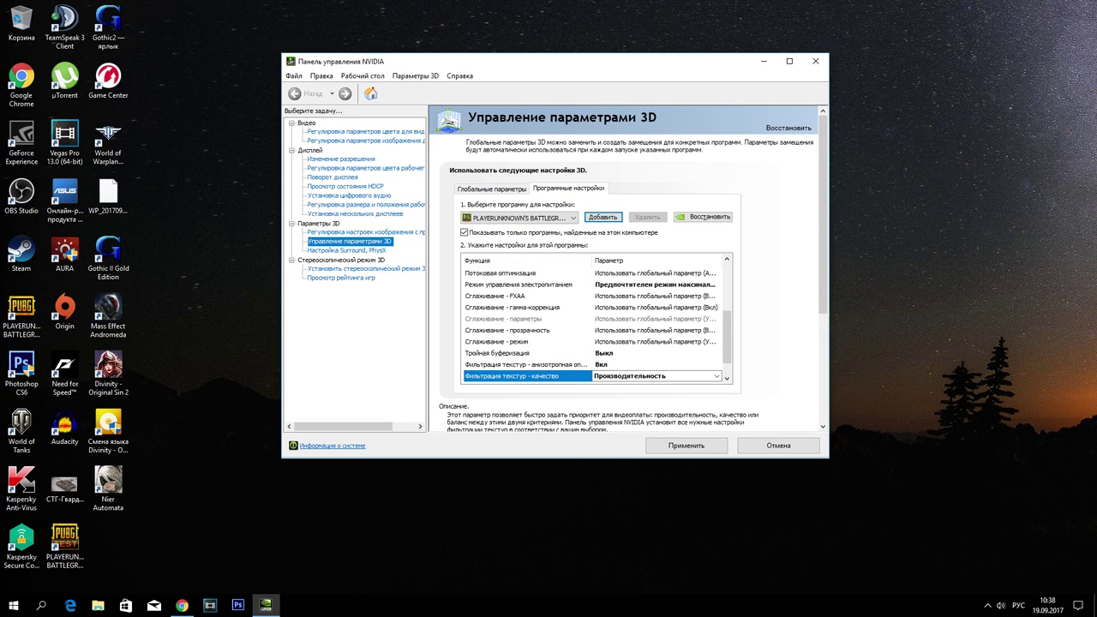
{"action": "key", "text": "alt+Tab"}
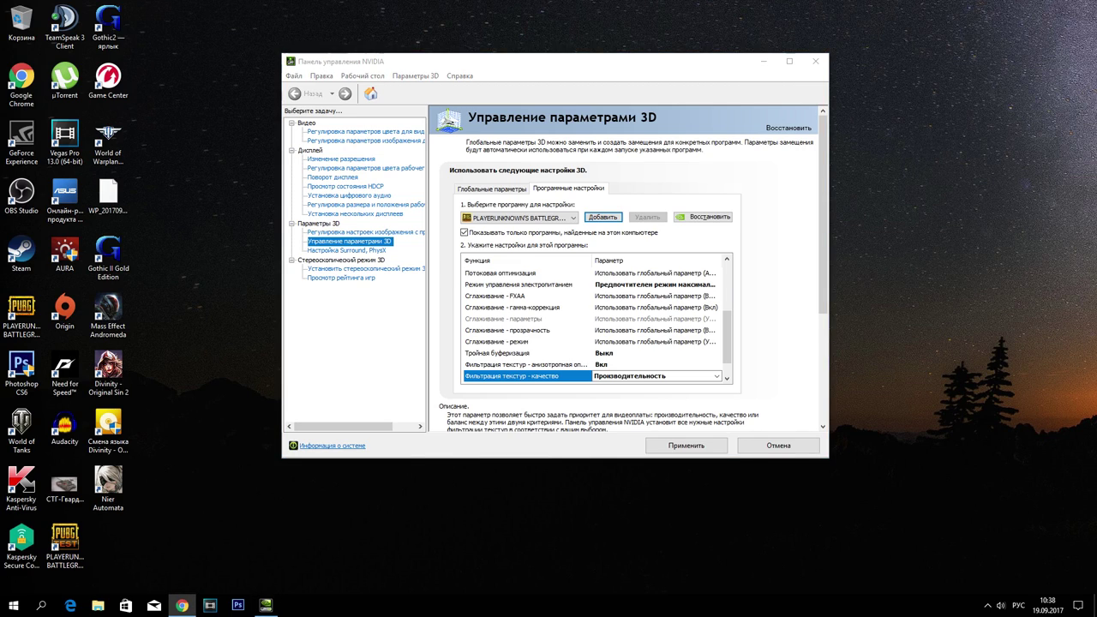
Check the available values for the trilinear optimization of texture filtering.
{"action": "left_click", "coordinate": [737, 358]}
{"action": "scroll", "coordinate": [728, 369], "scroll_direction": "down", "scroll_amount": 1}
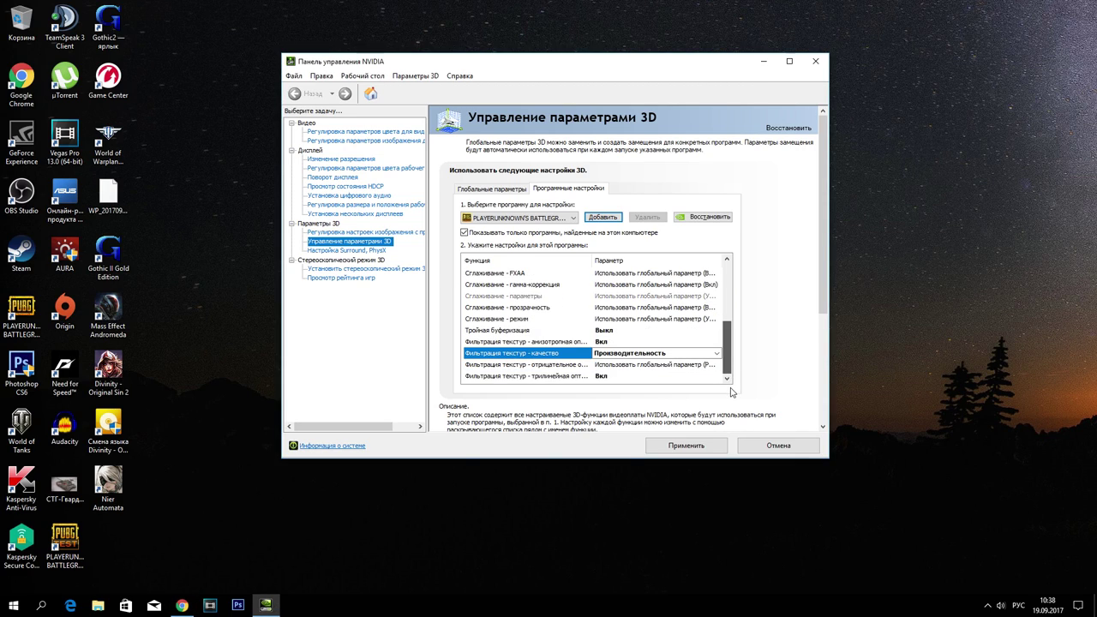
{"action": "left_click", "coordinate": [600, 378]}
{"action": "left_click", "coordinate": [600, 378]}
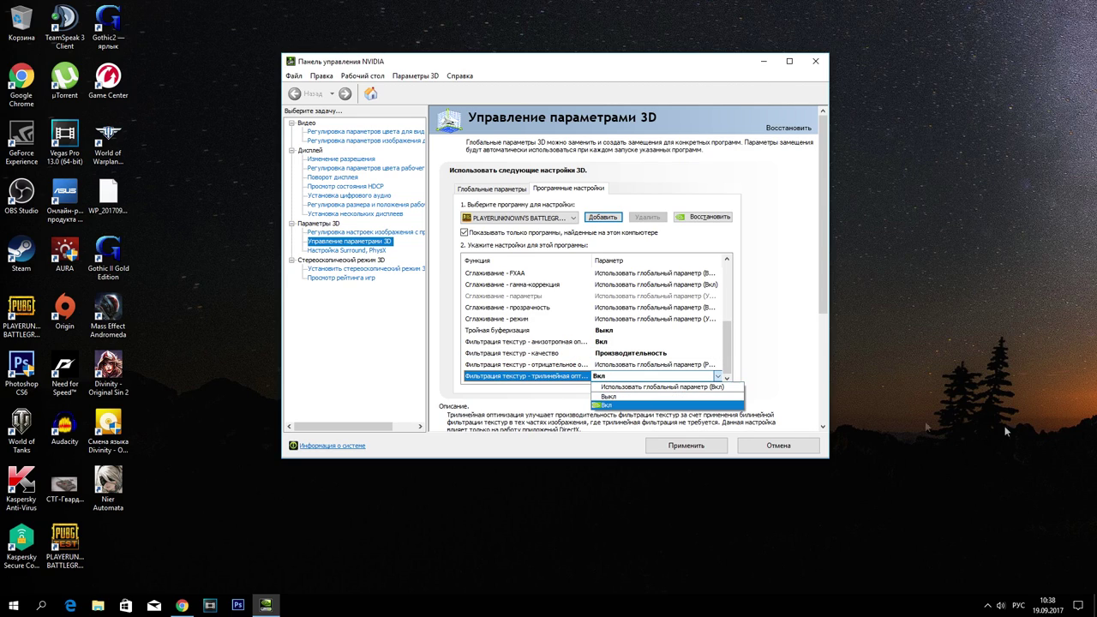
{"action": "key", "text": "alt+Tab"}
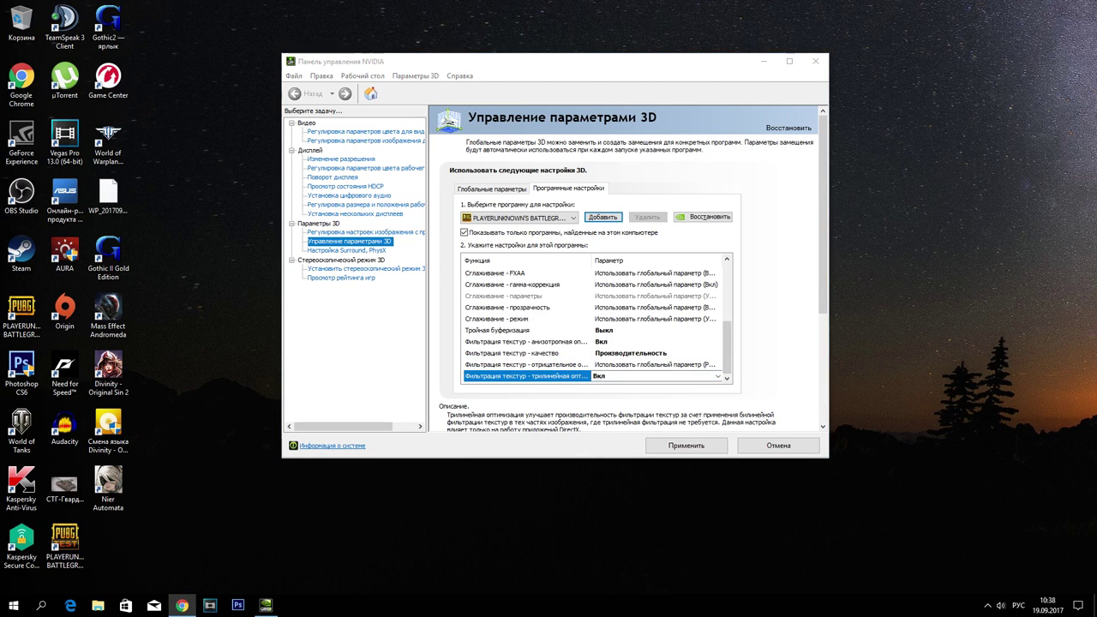
Search Windows for "пане", open the Windows Control Panel and go to "Электропитание" under "Оборудование и звук".
{"action": "left_click", "coordinate": [15, 607]}
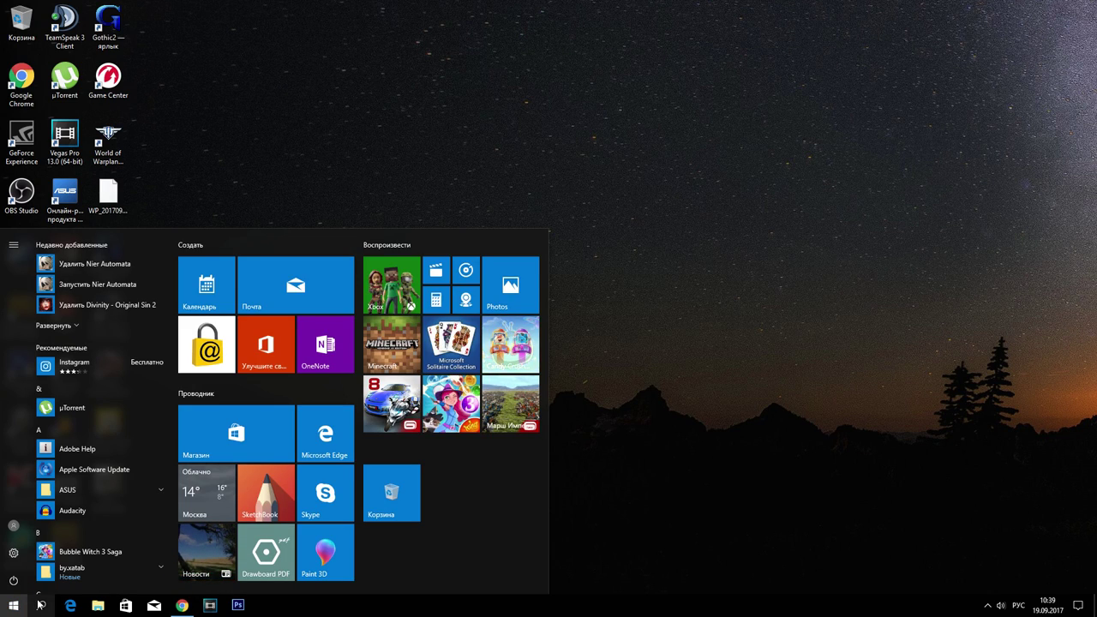
{"action": "left_click", "coordinate": [44, 606]}
{"action": "type", "text": "пане"}
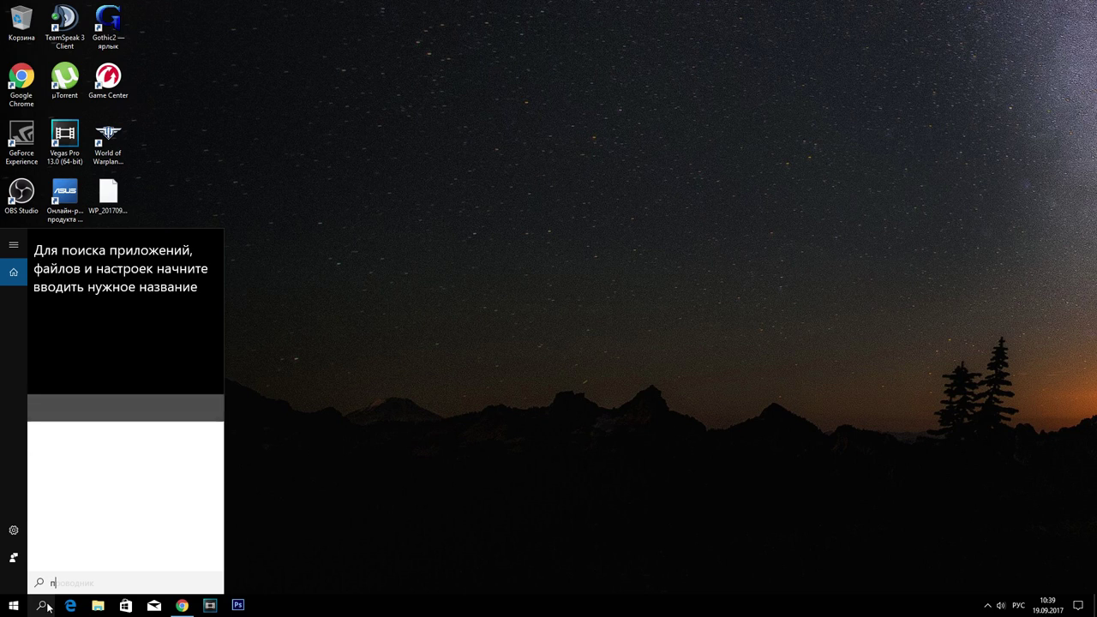
{"action": "left_click", "coordinate": [108, 295]}
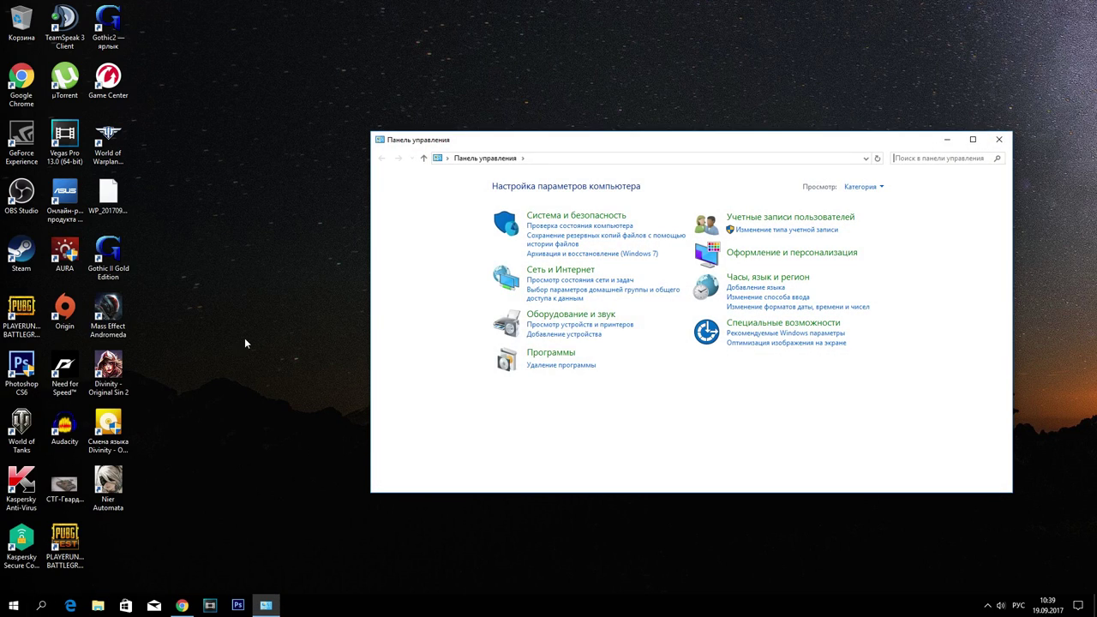
{"action": "left_click", "coordinate": [590, 319]}
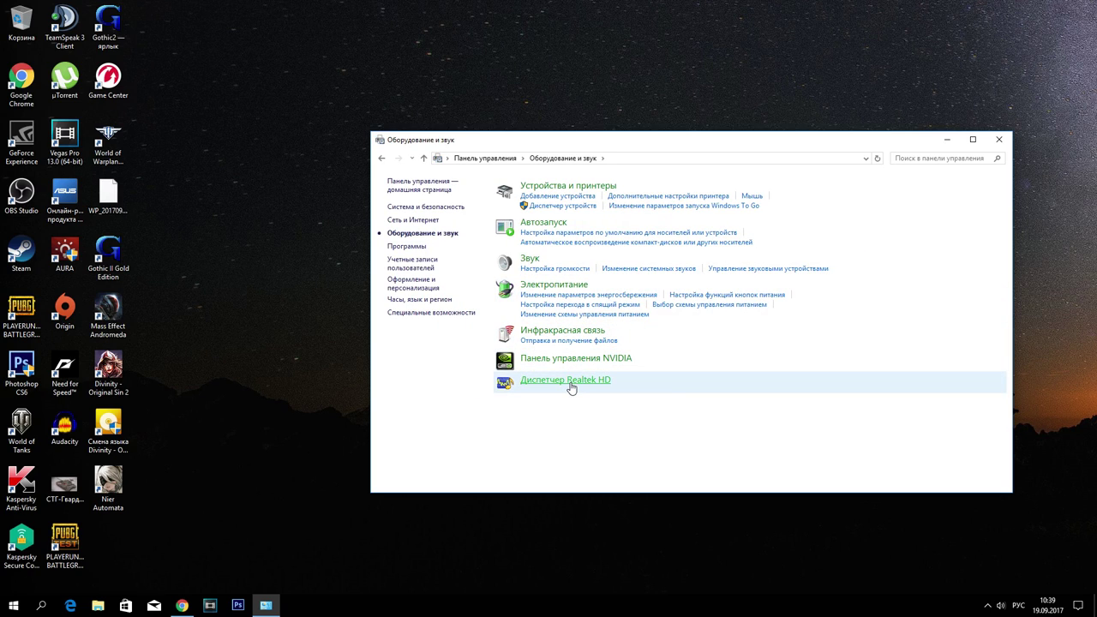
{"action": "left_click", "coordinate": [554, 287]}
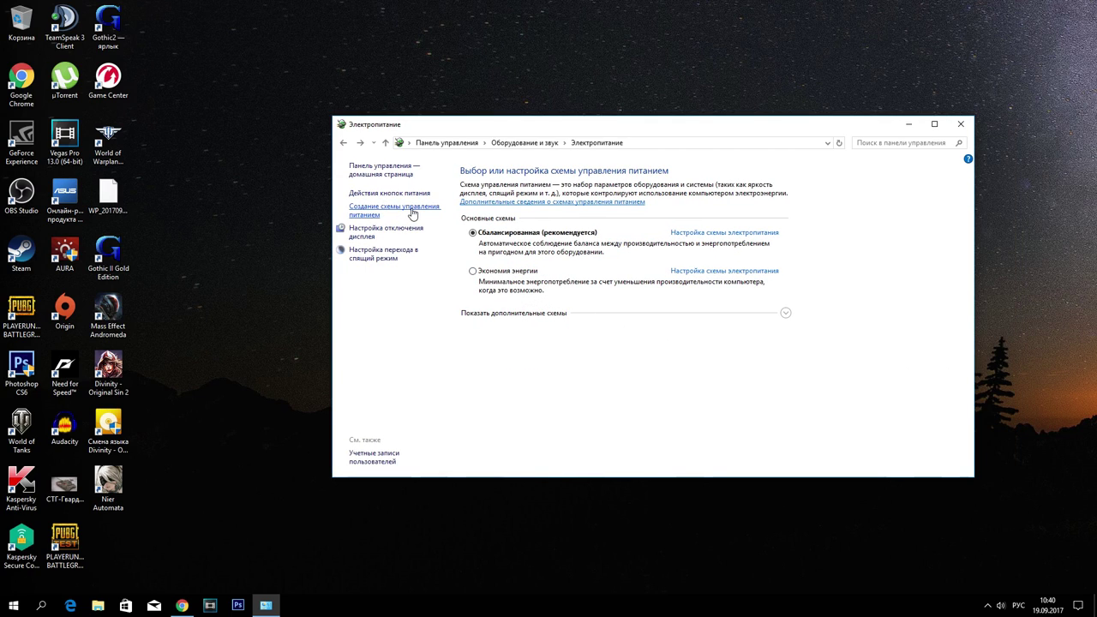
Start a new power plan based on "Высокая производительность", name it "Игровая схема" and continue to its settings.
{"action": "left_click", "coordinate": [412, 214]}
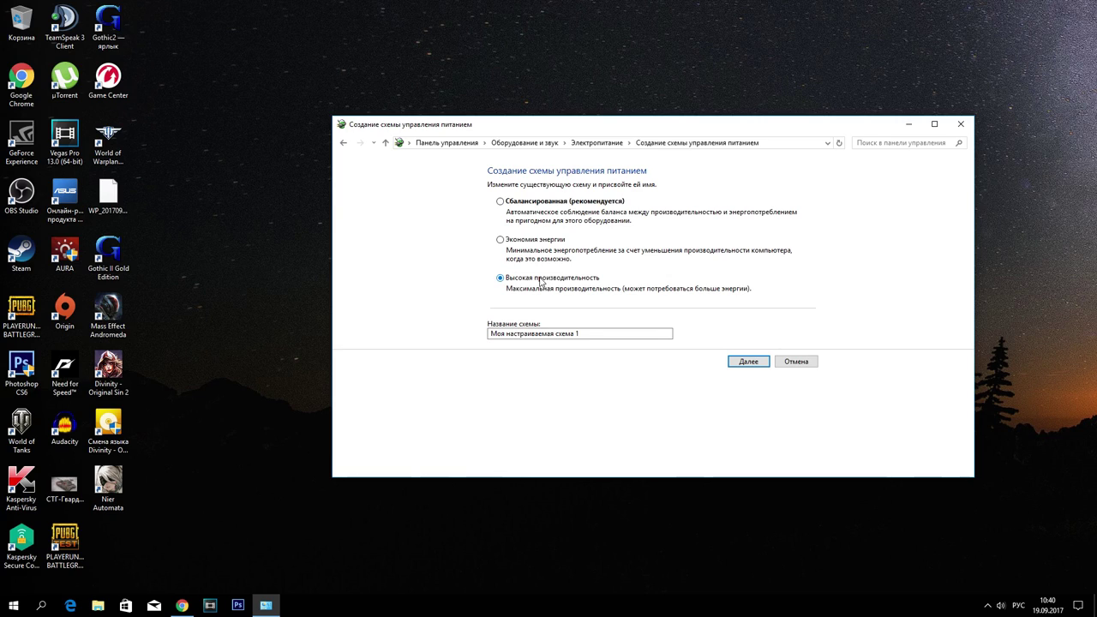
{"action": "left_click", "coordinate": [568, 337]}
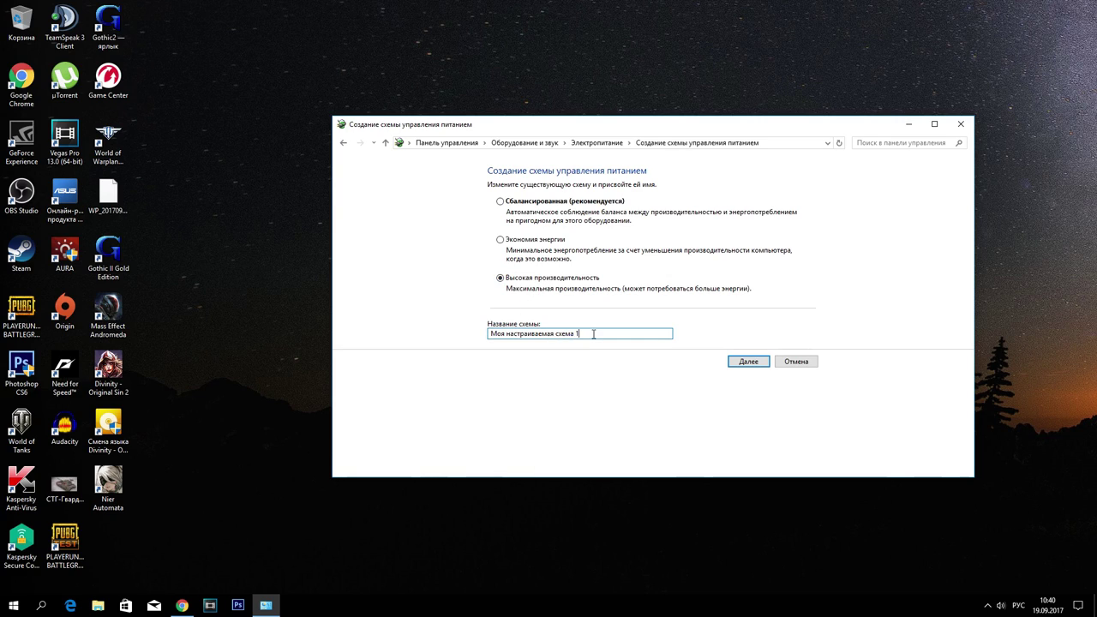
{"action": "left_click_drag", "start_coordinate": [579, 334], "coordinate": [330, 333]}
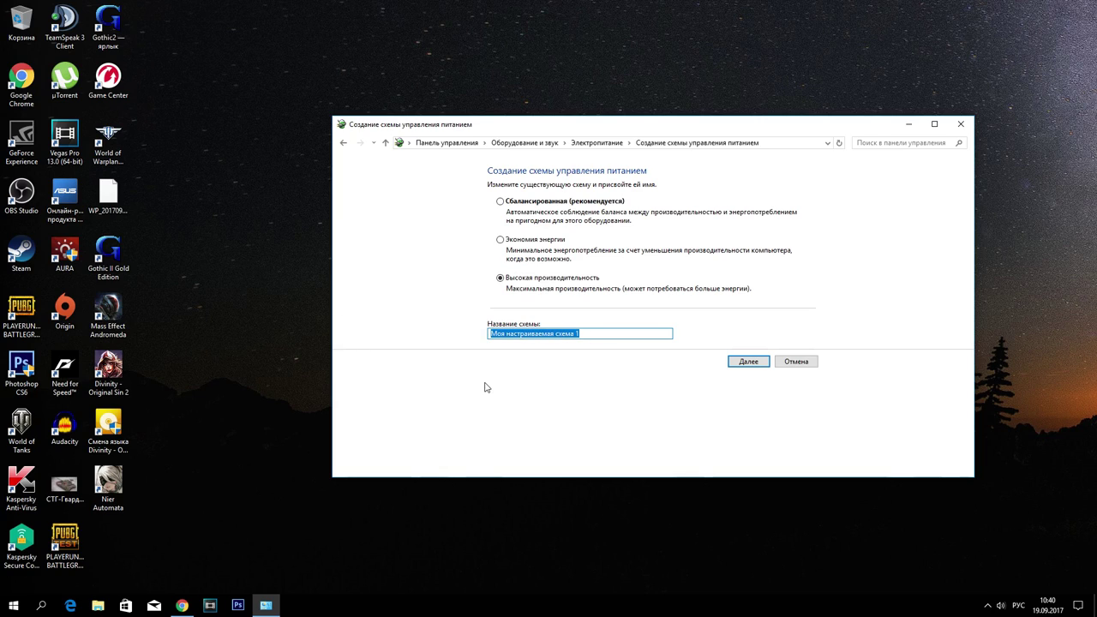
{"action": "type", "text": "Игровая"}
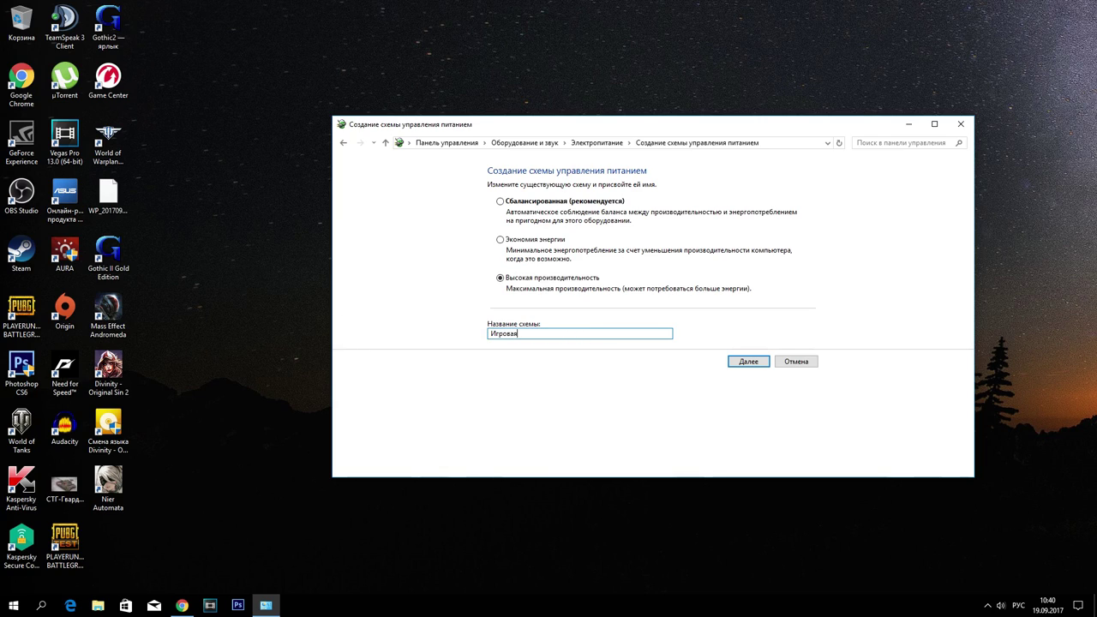
{"action": "type", "text": " схема"}
{"action": "left_click", "coordinate": [748, 361]}
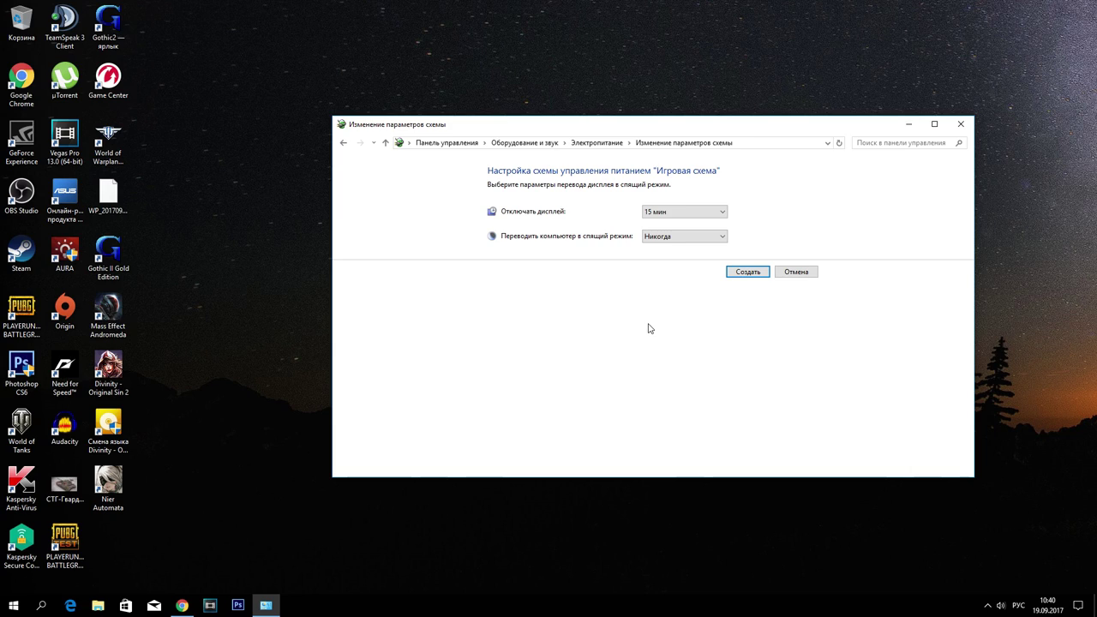
Set "Отключать дисплей" to "Никогда" for the "Игровая схема" power plan and create the plan.
{"action": "left_click", "coordinate": [684, 211]}
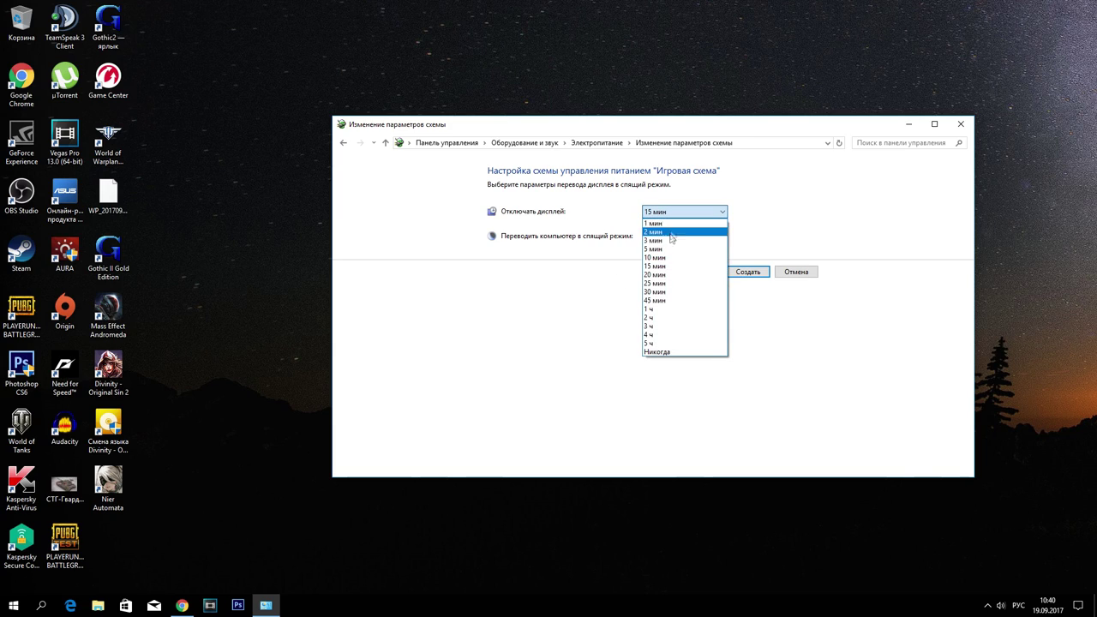
{"action": "left_click", "coordinate": [664, 350]}
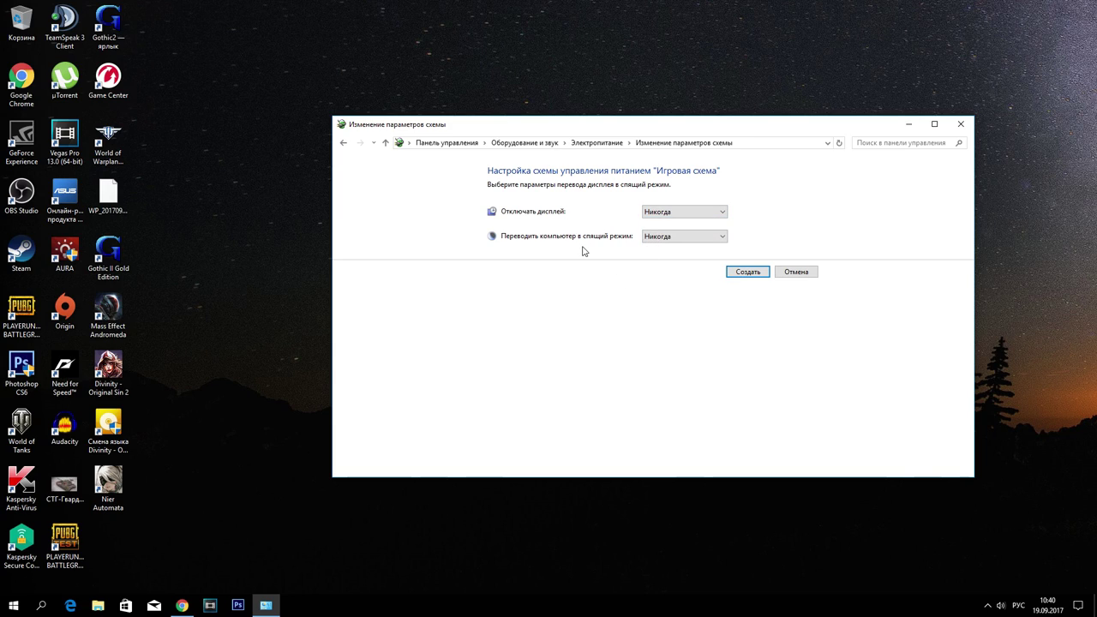
{"action": "left_click", "coordinate": [749, 274]}
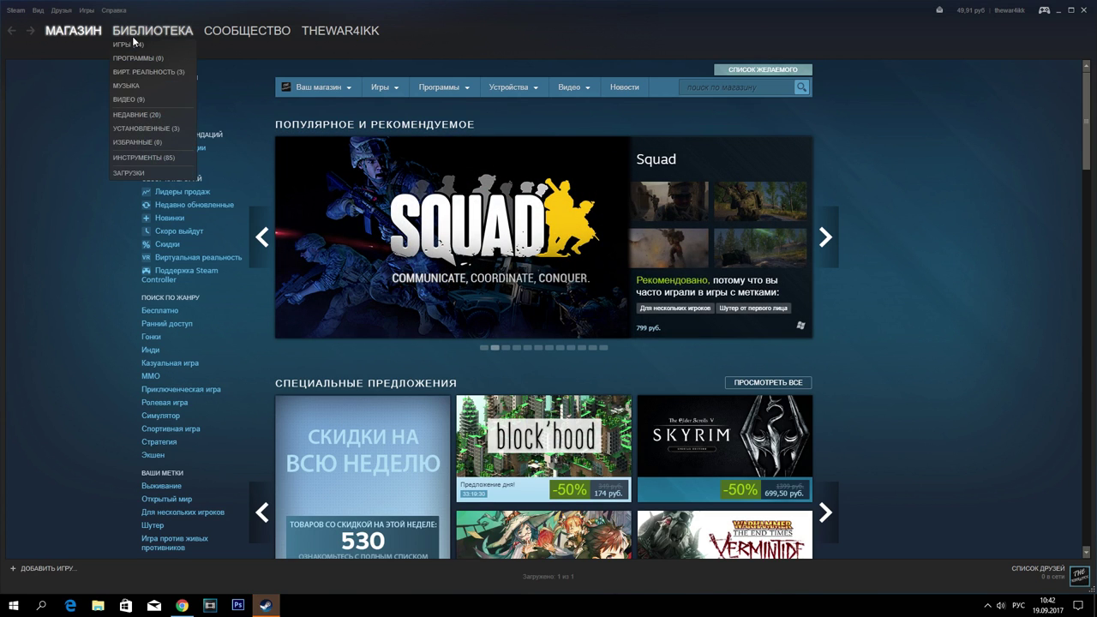
In the Steam library, open the PLAYERUNKNOWN'S BATTLEGROUNDS launch options and enter parameters including "=system -force-feature-level-11-0 -USEALLAVAILABLECORES -sm4".
{"action": "left_click", "coordinate": [137, 43]}
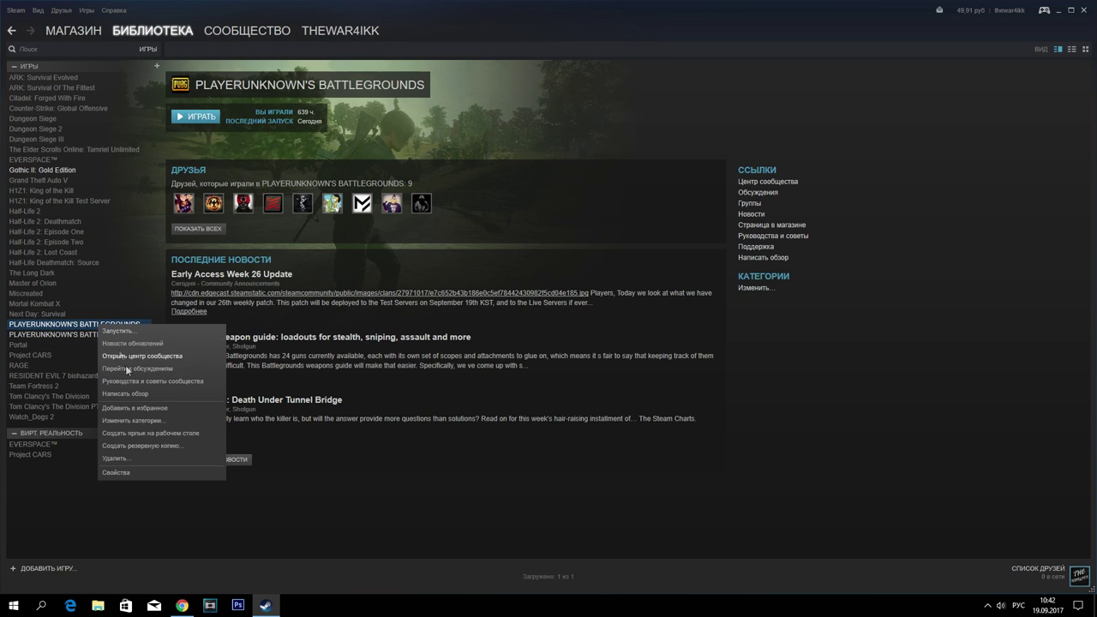
{"action": "left_click", "coordinate": [151, 471]}
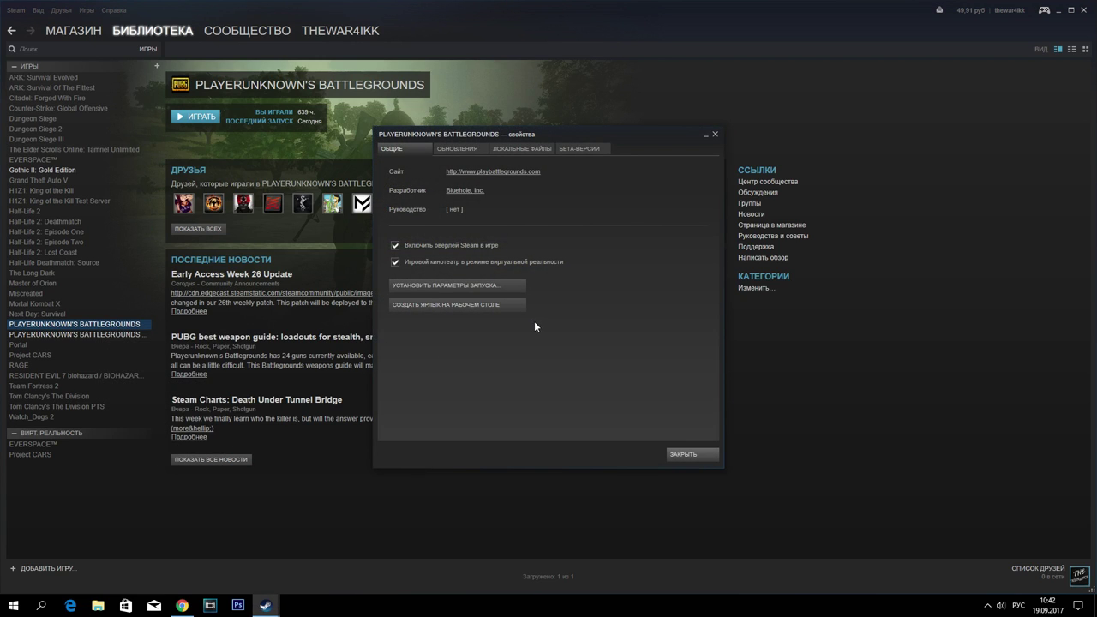
{"action": "left_click", "coordinate": [504, 284]}
{"action": "type", "text": "=system -force-feature-level-11-0 -USEALLAVAILABLECORES -sm4"}
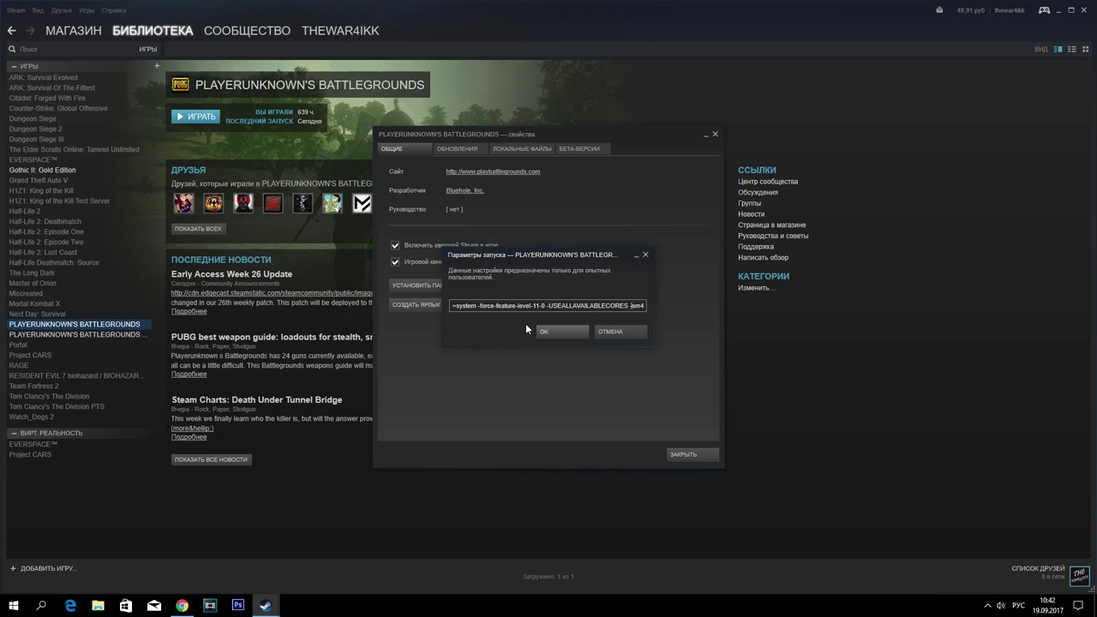
Change a value earlier in the launch options to 13, accept them, and close the game's properties and Steam.
{"action": "key", "text": "Left"}
{"action": "key", "text": "Left"}
{"action": "key", "text": "Left"}
{"action": "key", "text": "Left"}
{"action": "key", "text": "Left"}
{"action": "key", "text": "Left"}
{"action": "key", "text": "Left"}
{"action": "key", "text": "Left"}
{"action": "key", "text": "Left"}
{"action": "key", "text": "Left"}
{"action": "key", "text": "Left"}
{"action": "key", "text": "Left"}
{"action": "key", "text": "Left"}
{"action": "key", "text": "Left"}
{"action": "key", "text": "Left"}
{"action": "key", "text": "Left"}
{"action": "key", "text": "Left"}
{"action": "key", "text": "Left"}
{"action": "key", "text": "Left"}
{"action": "key", "text": "Left"}
{"action": "key", "text": "Left"}
{"action": "key", "text": "Left"}
{"action": "key", "text": "Left"}
{"action": "key", "text": "Left"}
{"action": "key", "text": "Left"}
{"action": "key", "text": "Left"}
{"action": "key", "text": "Left"}
{"action": "key", "text": "Left"}
{"action": "key", "text": "Left"}
{"action": "key", "text": "BackSpace"}
{"action": "type", "text": "13"}
{"action": "left_click", "coordinate": [561, 332]}
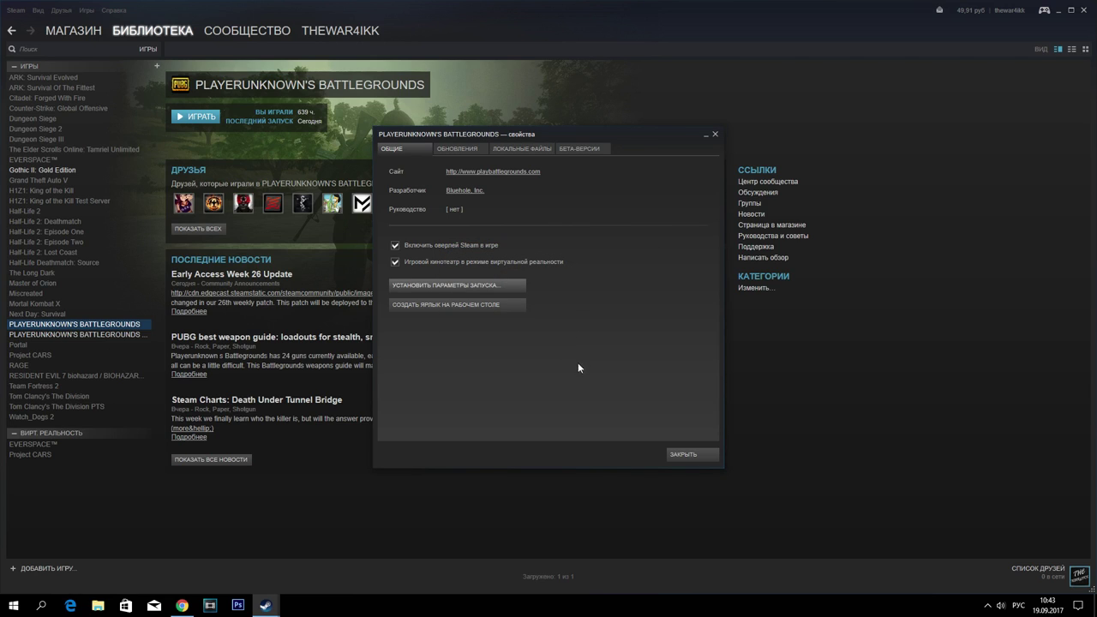
{"action": "left_click", "coordinate": [679, 453]}
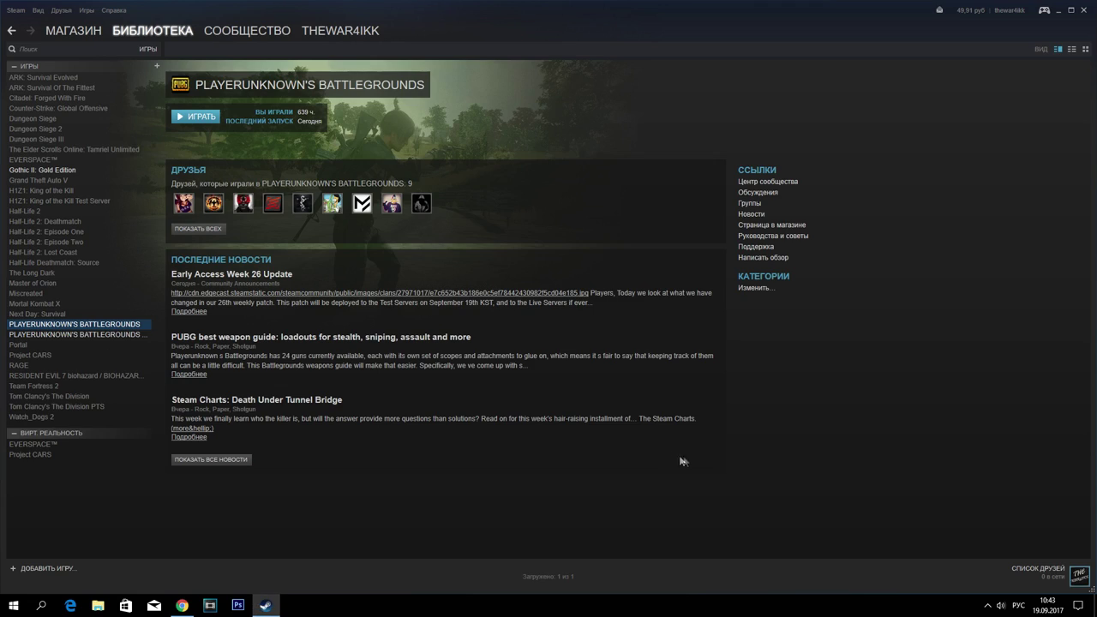
{"action": "left_click", "coordinate": [1085, 11]}
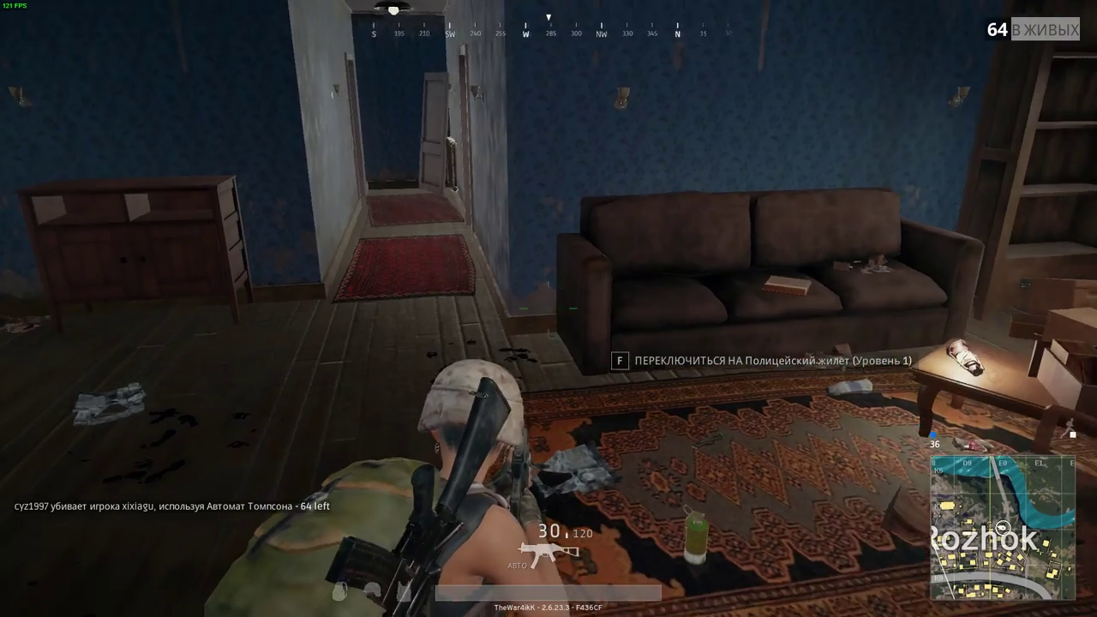
{"action": "key", "text": "Tab"}
{"action": "key", "text": "Tab"}
{"action": "key", "text": "w"}
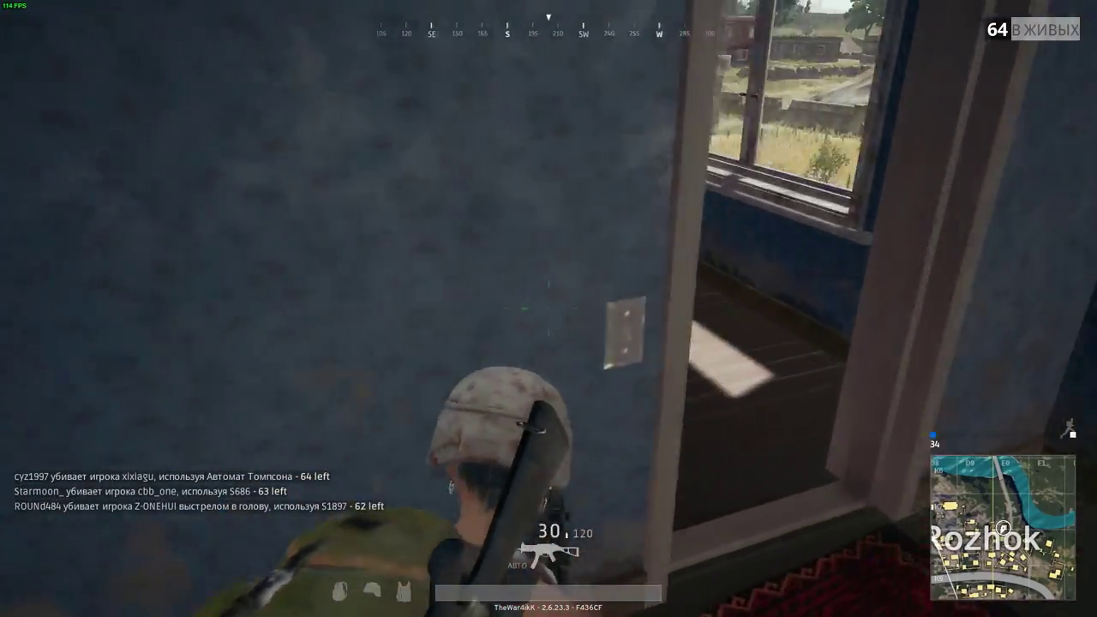
{"action": "key", "text": "w"}
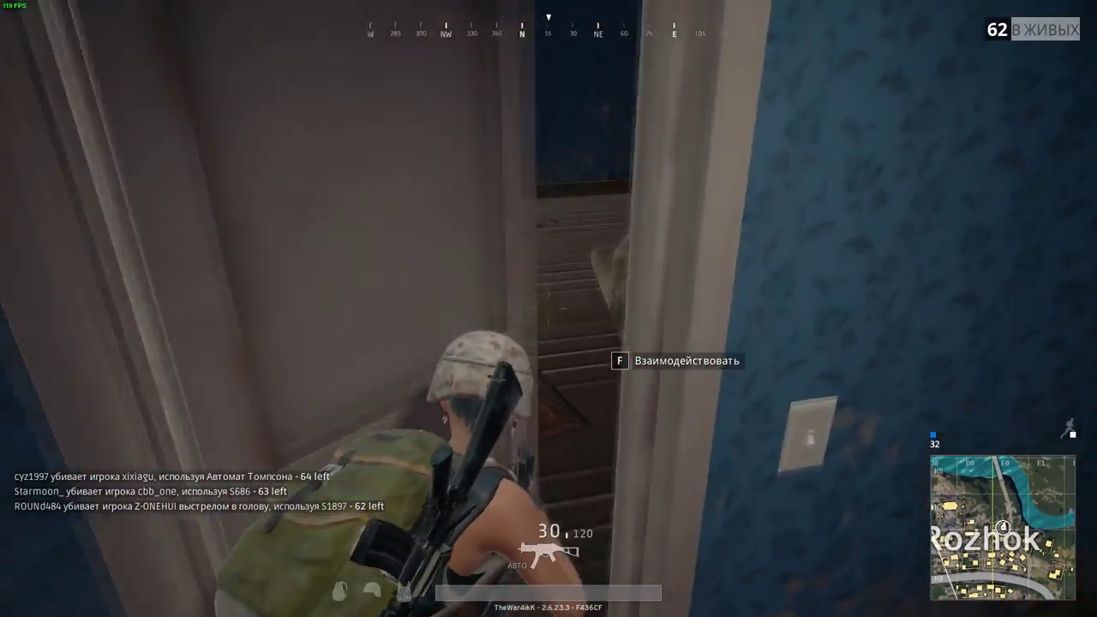
{"action": "key", "text": "w"}
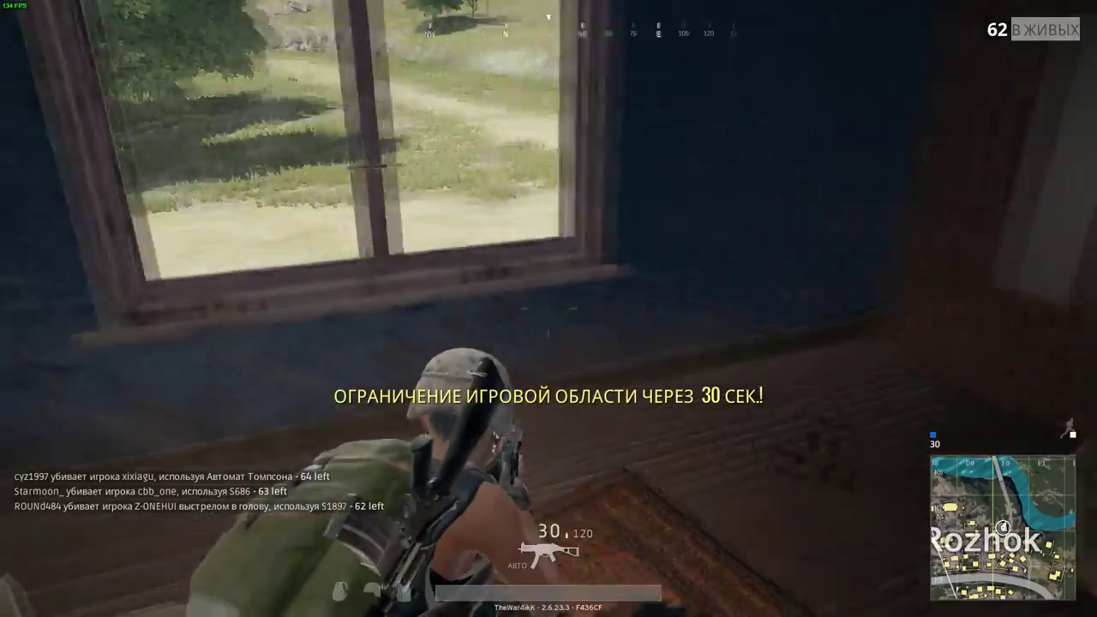
{"action": "key", "text": "w"}
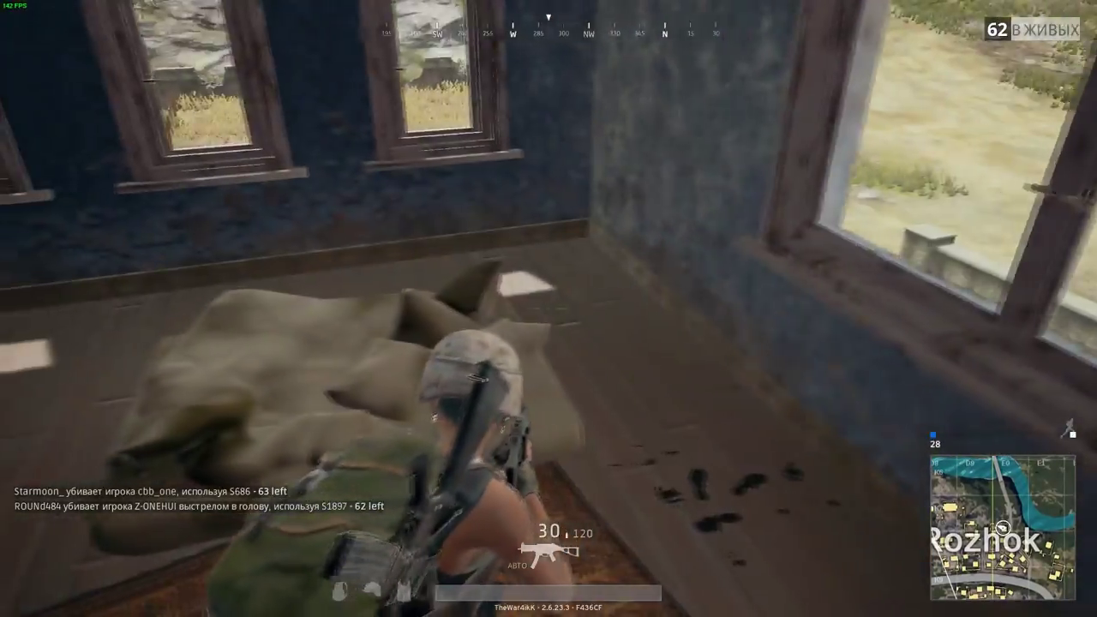
{"action": "key", "text": "space"}
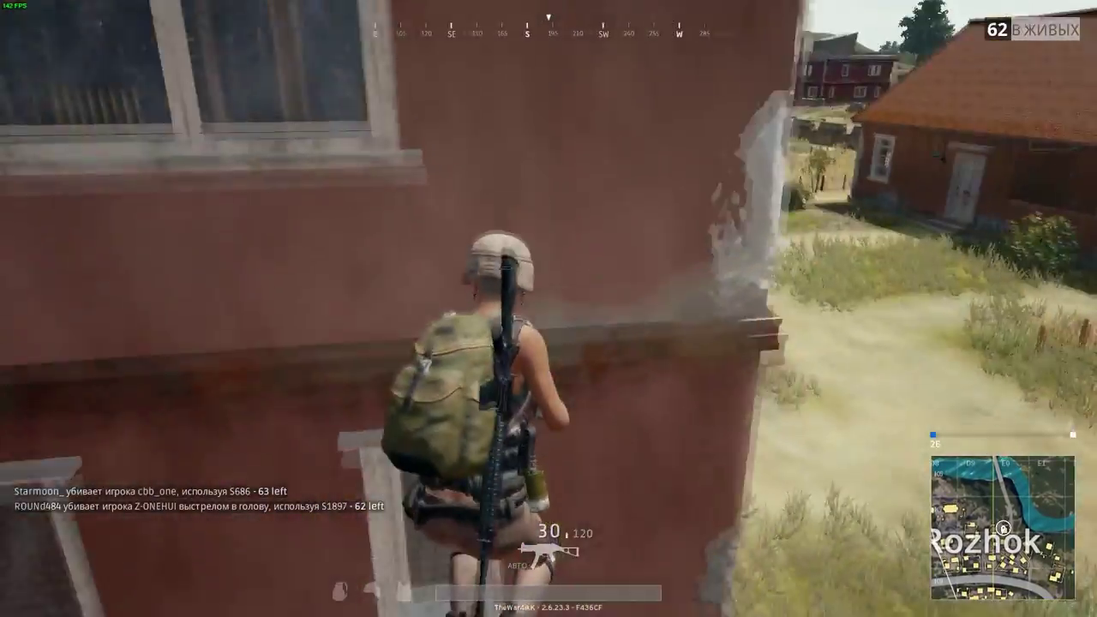
{"action": "key", "text": "w"}
{"action": "key", "text": "w"}
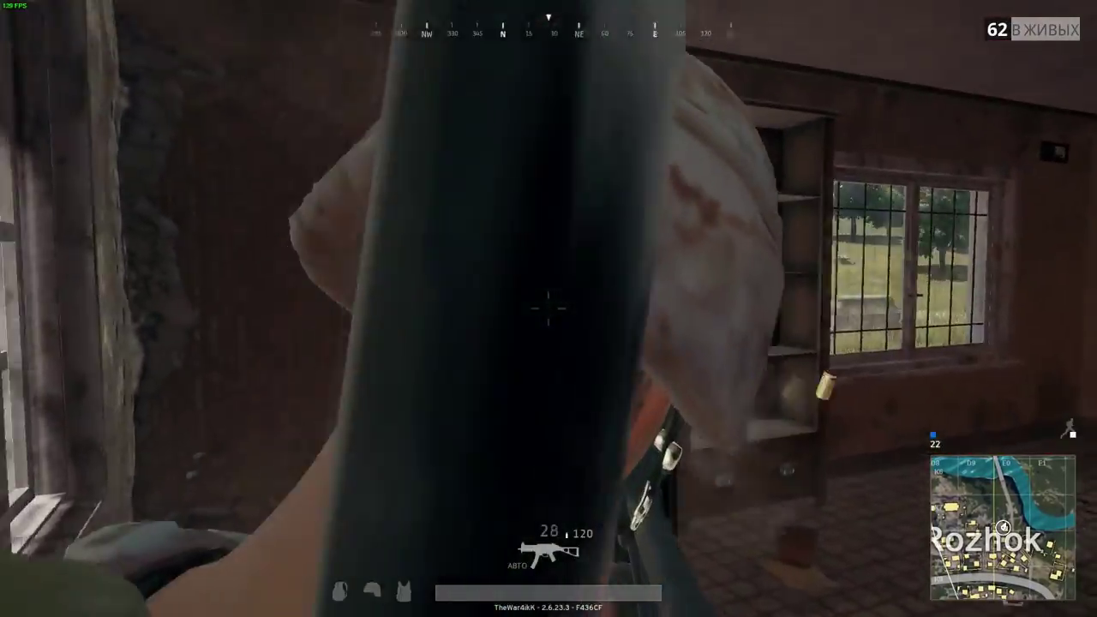
{"action": "left_click", "coordinate": [549, 309]}
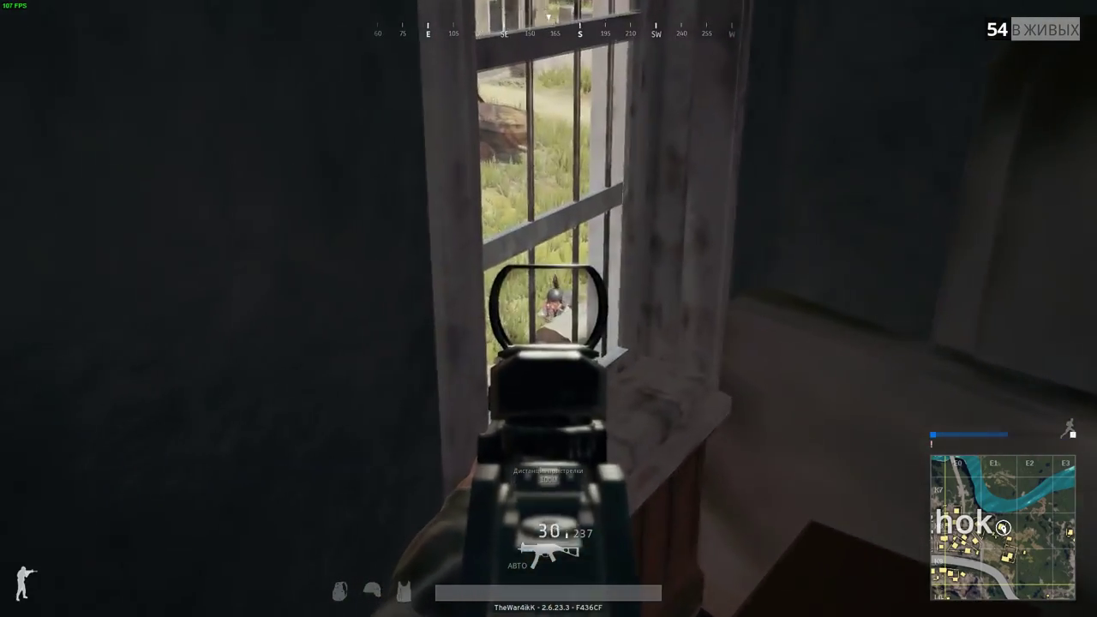
{"action": "key", "text": "w"}
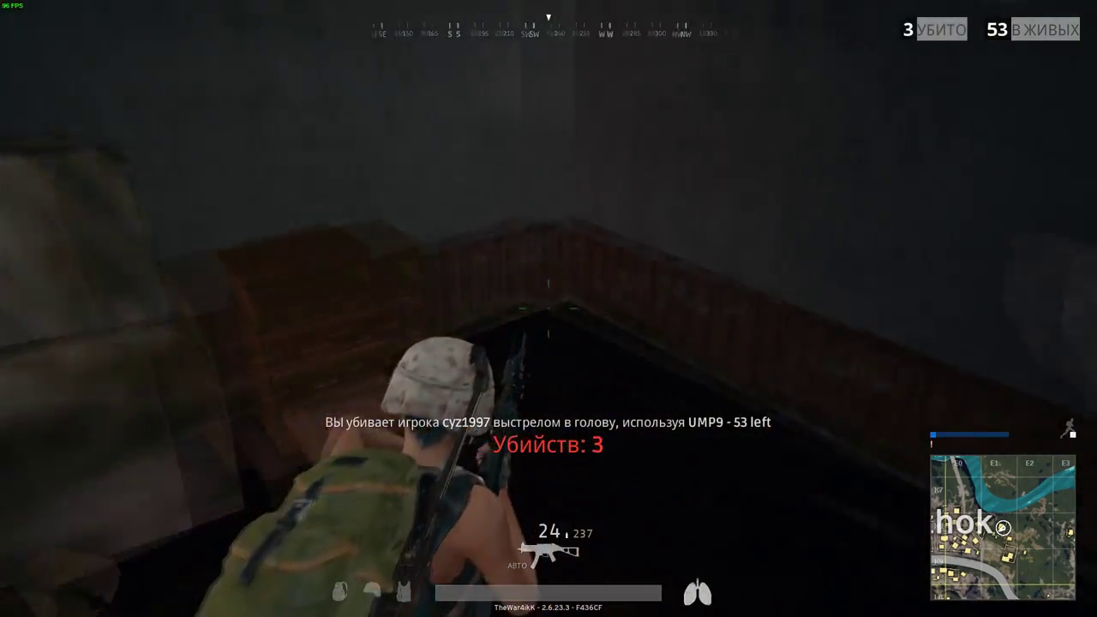
{"action": "key", "text": "w"}
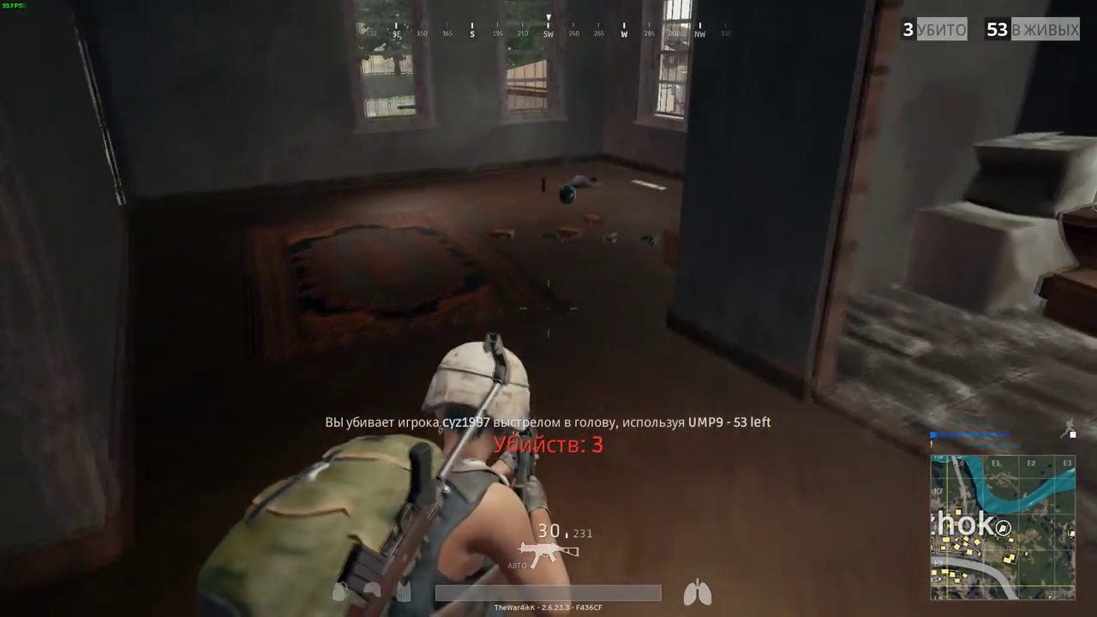